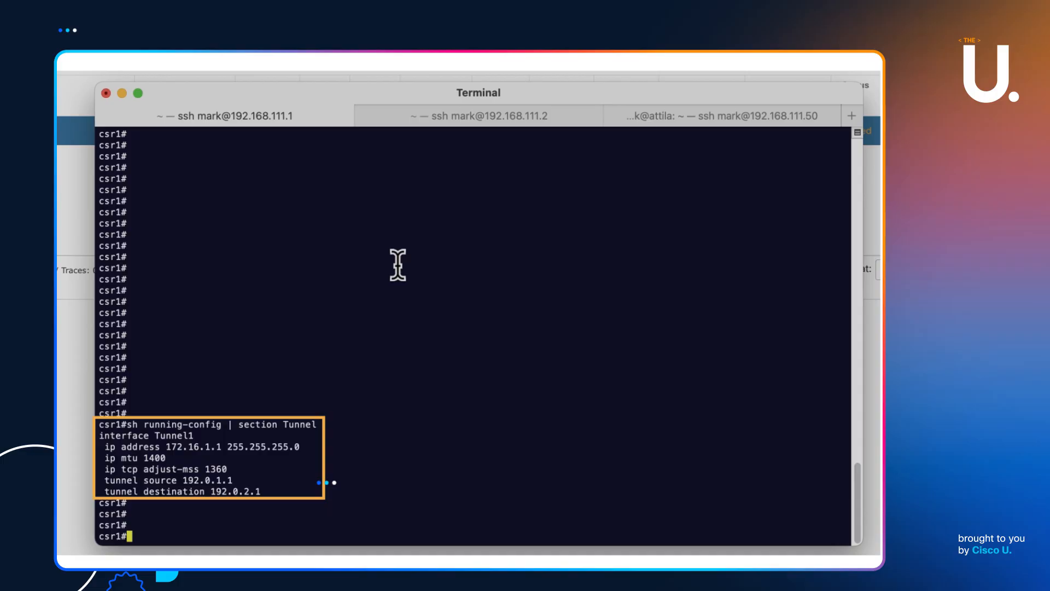
- Show the Tunnel section of csr2's running configuration and compare it with the tunnel configuration on csr1
{"action": "left_click", "coordinate": [397, 119]}
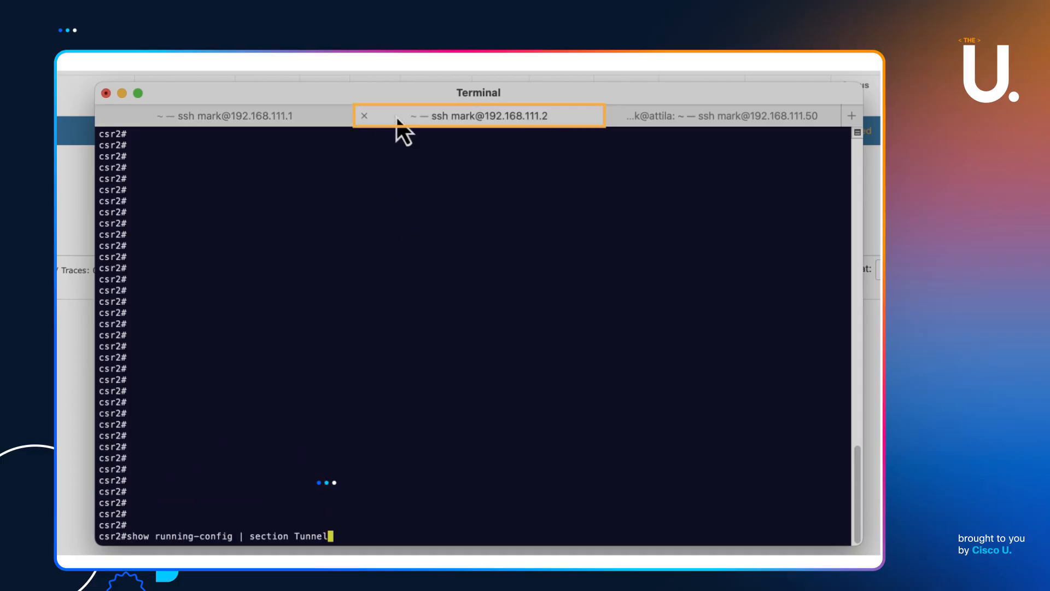
{"action": "key", "text": "Return"}
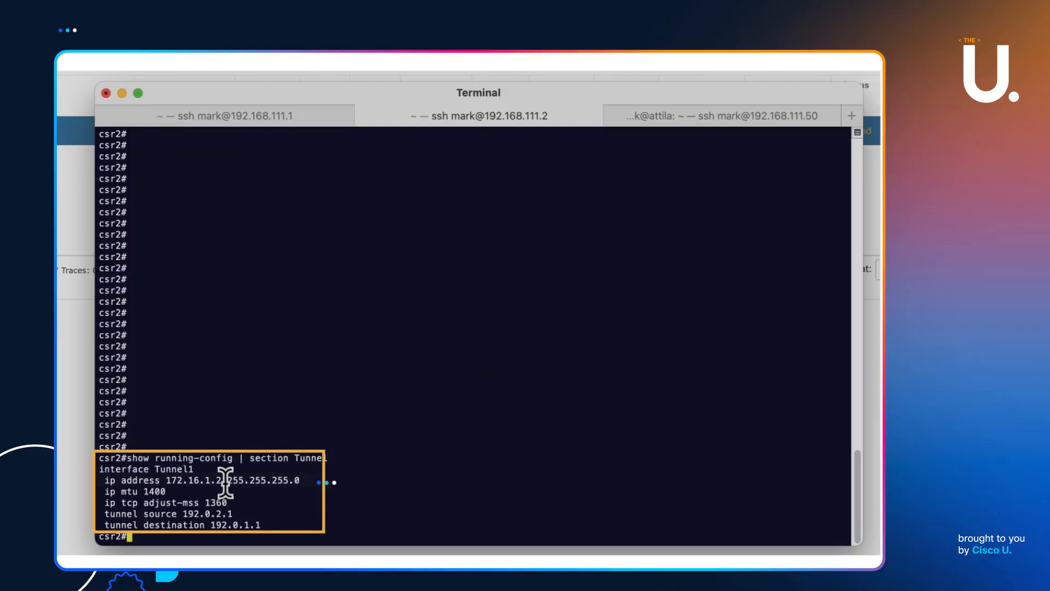
{"action": "left_click", "coordinate": [245, 117]}
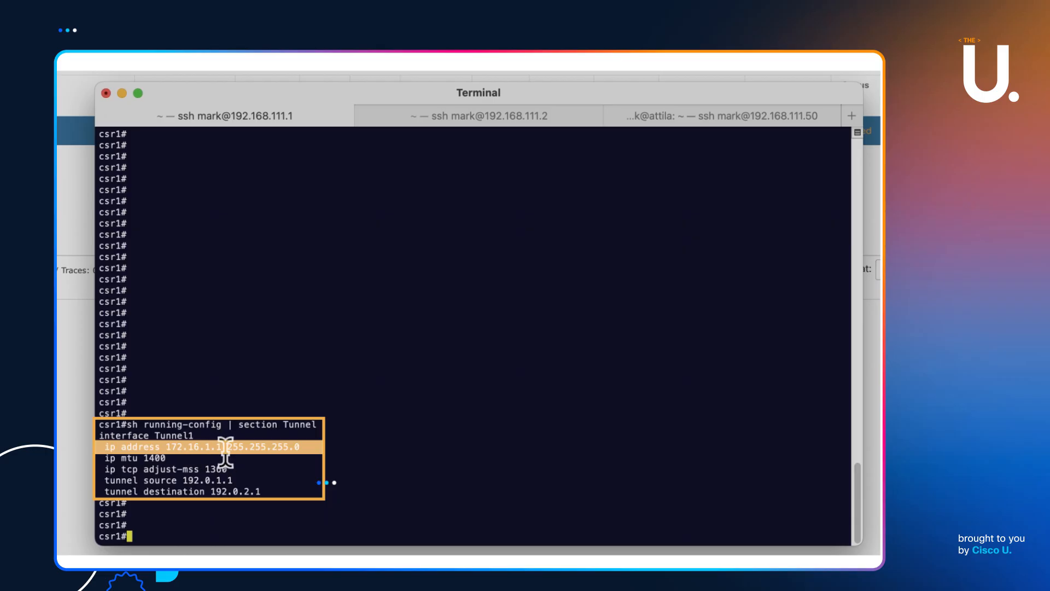
- Start a continuous ping to 192.168.10.90 from the host attila
{"action": "left_click", "coordinate": [669, 117]}
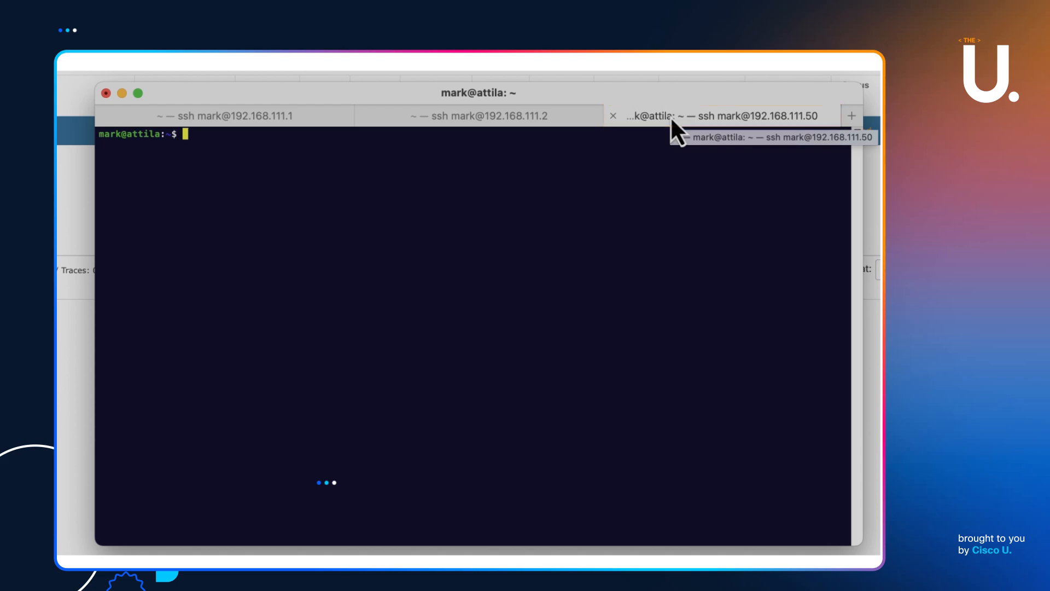
{"action": "type", "text": "ping 192.168.10.90"}
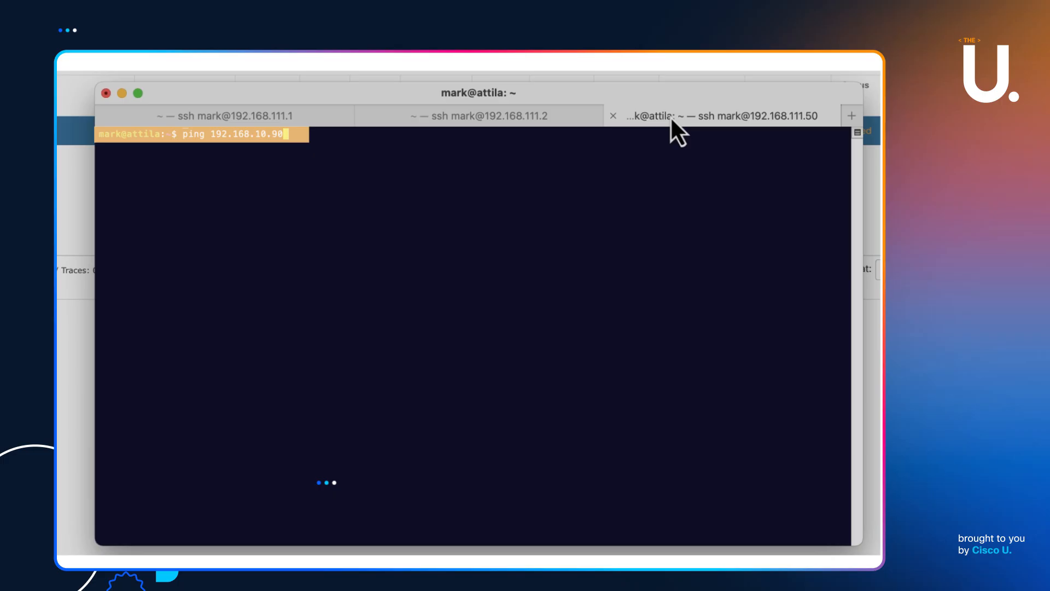
{"action": "key", "text": "Return"}
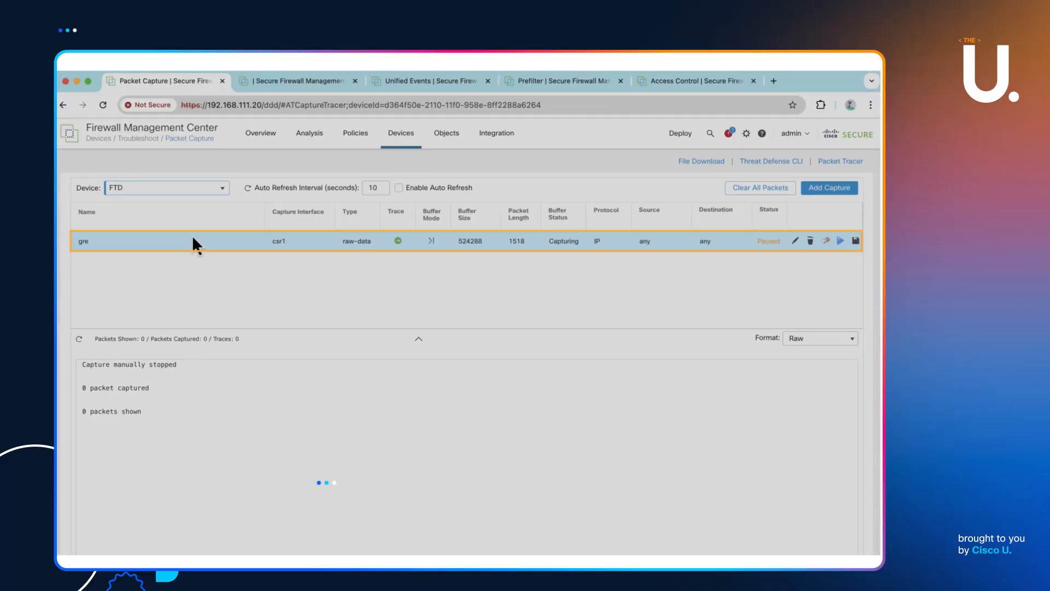
- Review the interface, match criteria and buffer settings of the gre packet capture in Firewall Management Center without saving
{"action": "left_click", "coordinate": [132, 246]}
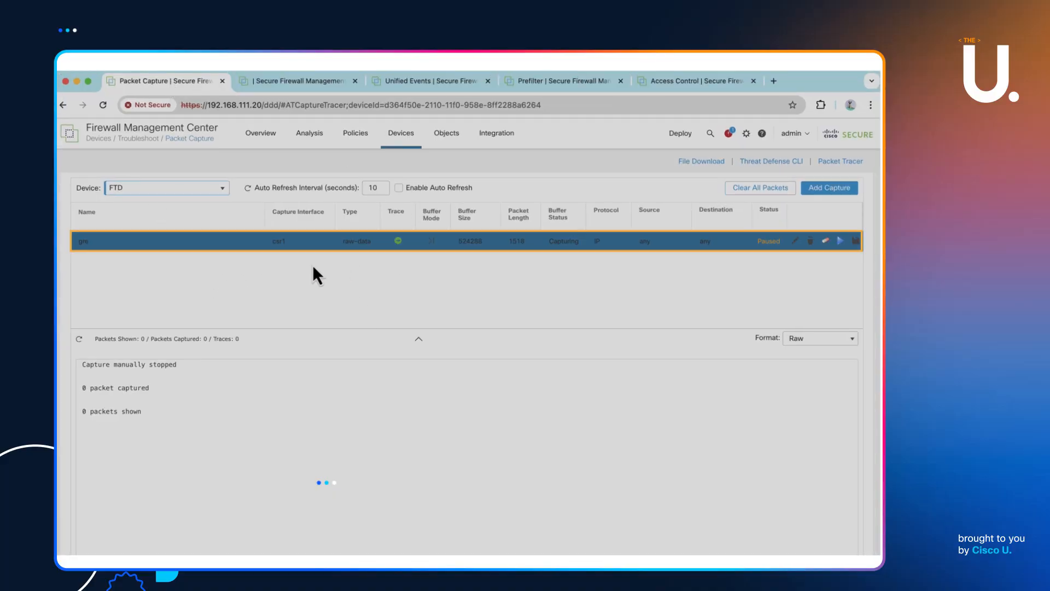
{"action": "left_click", "coordinate": [795, 241]}
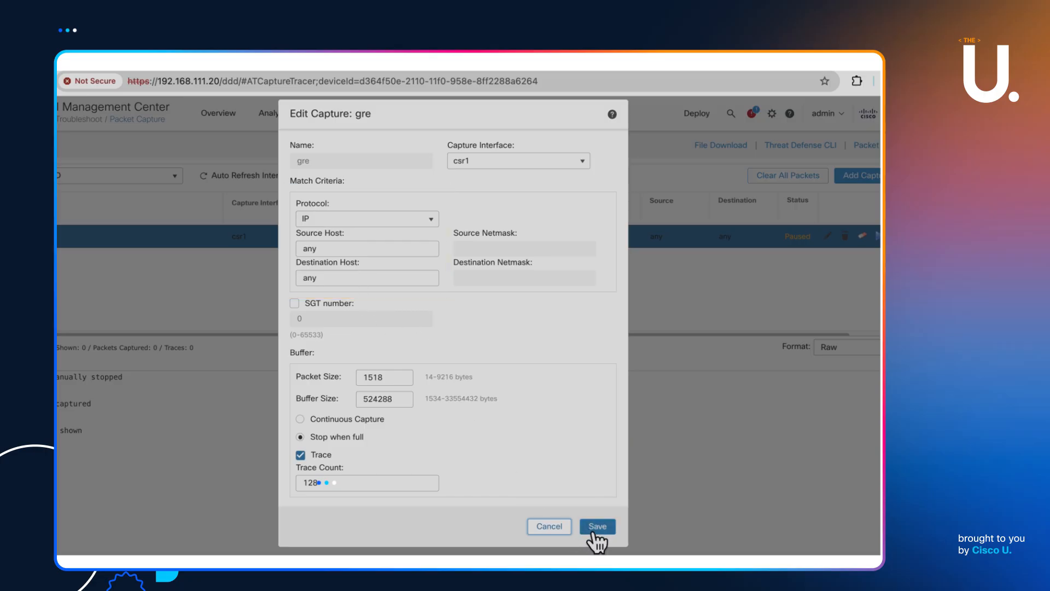
{"action": "left_click", "coordinate": [549, 526]}
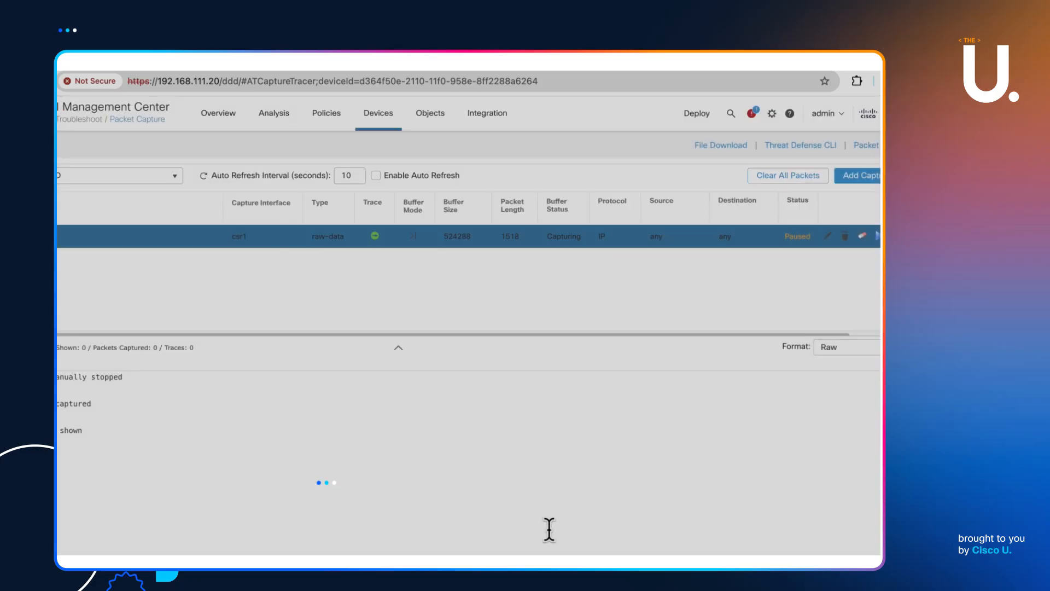
- Start the paused gre capture and show its captured packets in Tree (Full) format
{"action": "left_click", "coordinate": [877, 235]}
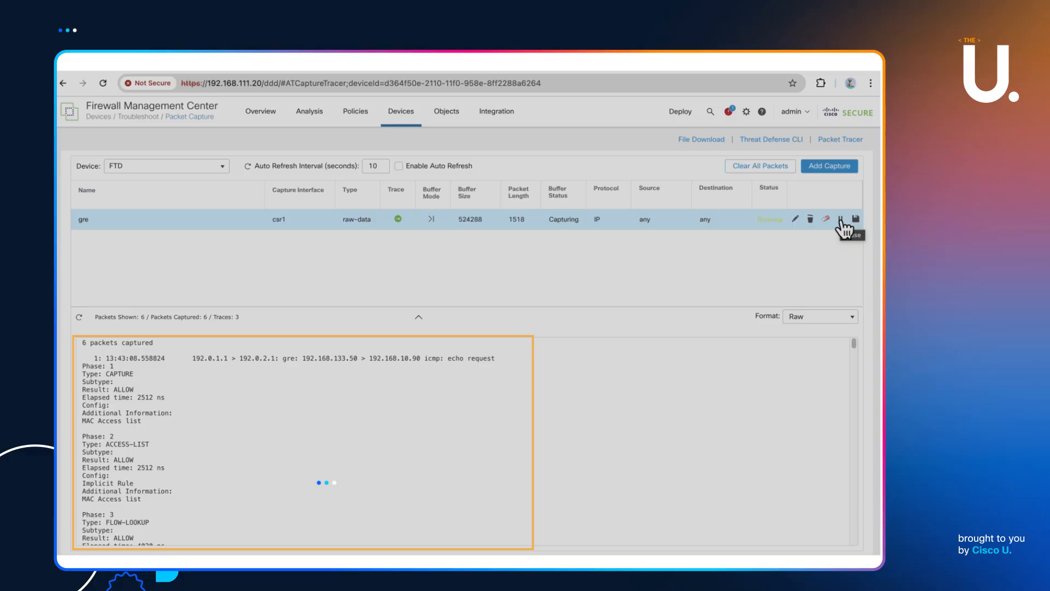
{"action": "left_click", "coordinate": [842, 221]}
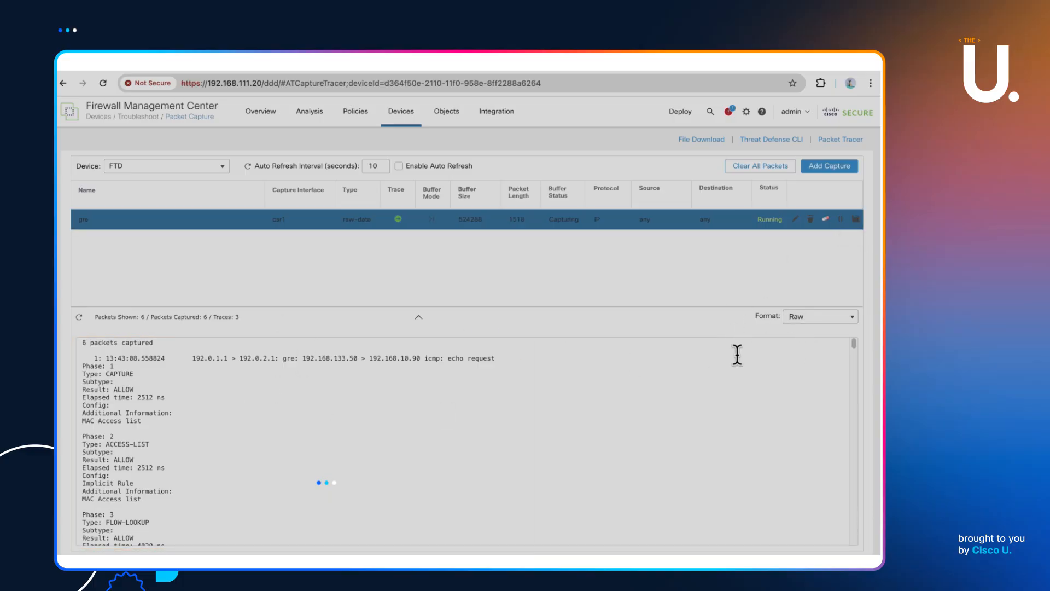
{"action": "left_click", "coordinate": [820, 321]}
{"action": "left_click", "coordinate": [814, 344]}
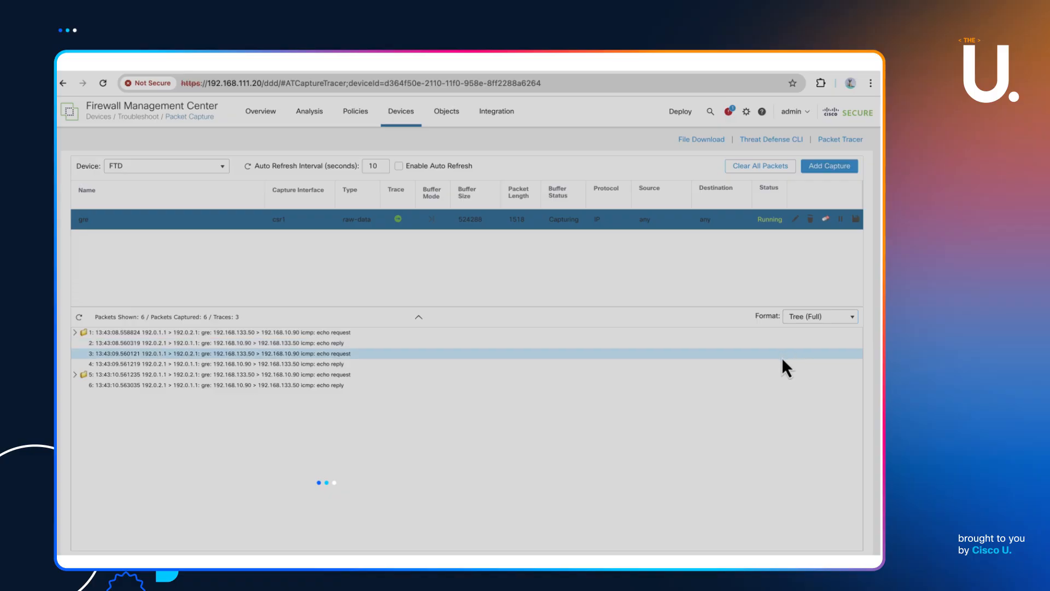
- Switch to Terminal and stop the running ping to 192.168.10.90 on the host attila
{"action": "key", "text": "super+Tab"}
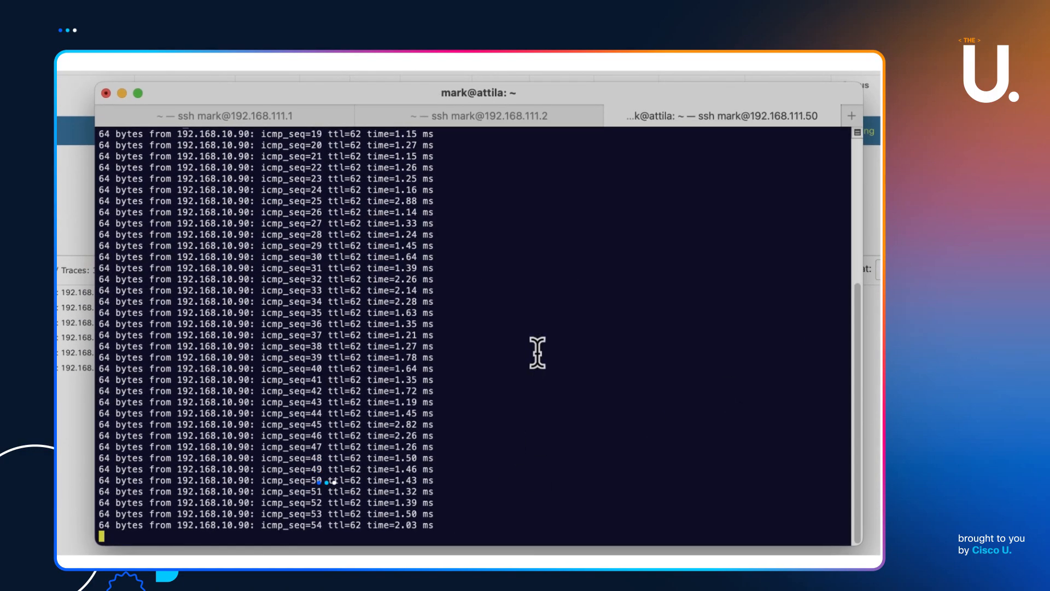
{"action": "key", "text": "ctrl+z"}
{"action": "key", "text": "ctrl+c"}
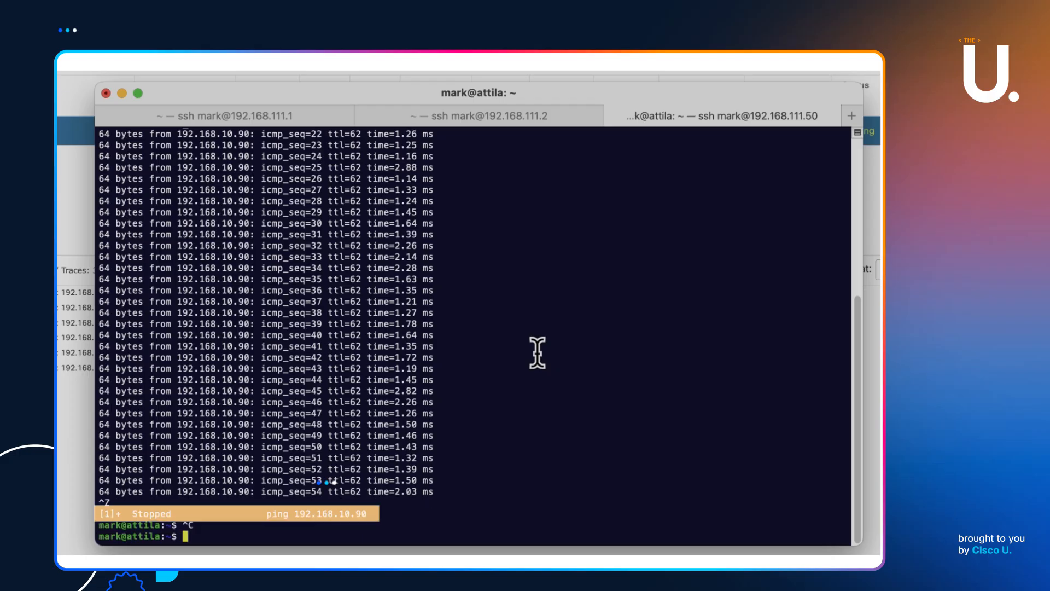
- Ping 192.168.10.99 from the host attila and stop the ping after a few replies
{"action": "key", "text": "Up"}
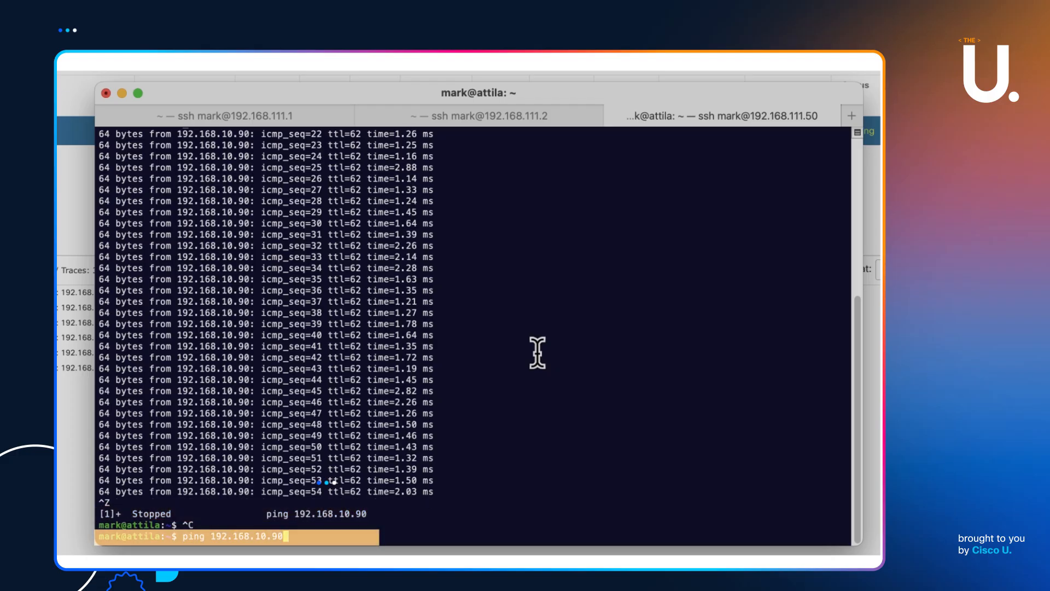
{"action": "key", "text": "BackSpace"}
{"action": "type", "text": "9"}
{"action": "key", "text": "Return"}
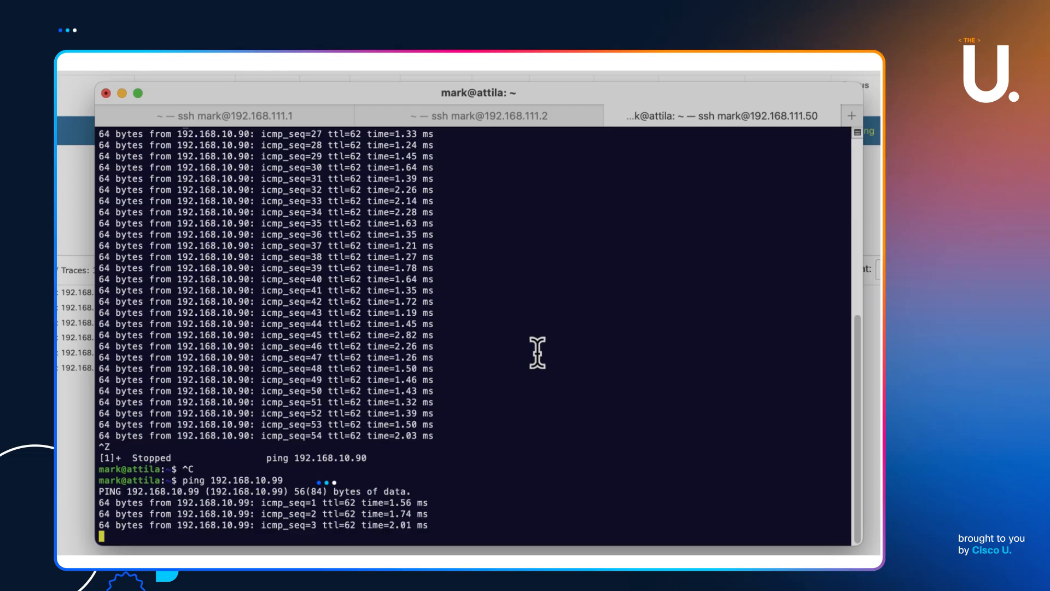
{"action": "key", "text": "ctrl+c"}
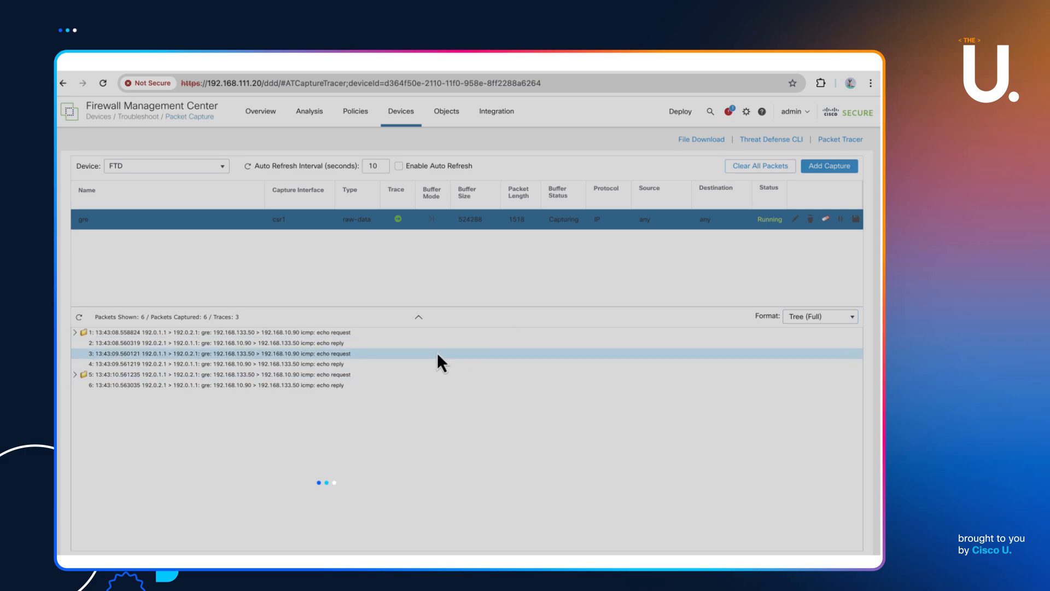
- Examine the trace phases of the first captured packet and view the packet list in the enlarged results area
{"action": "left_click", "coordinate": [142, 334]}
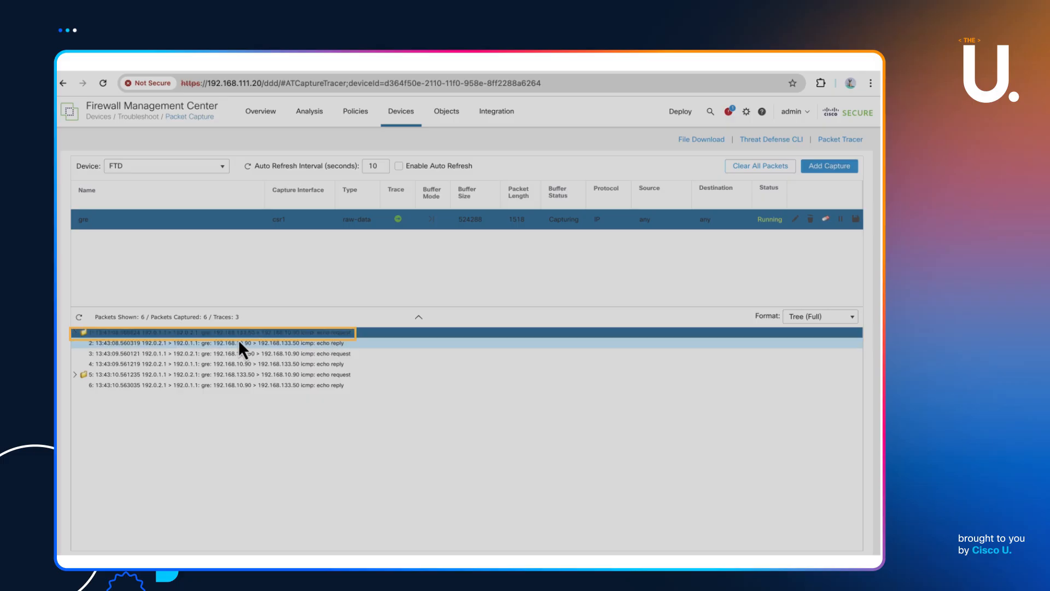
{"action": "left_click", "coordinate": [74, 332]}
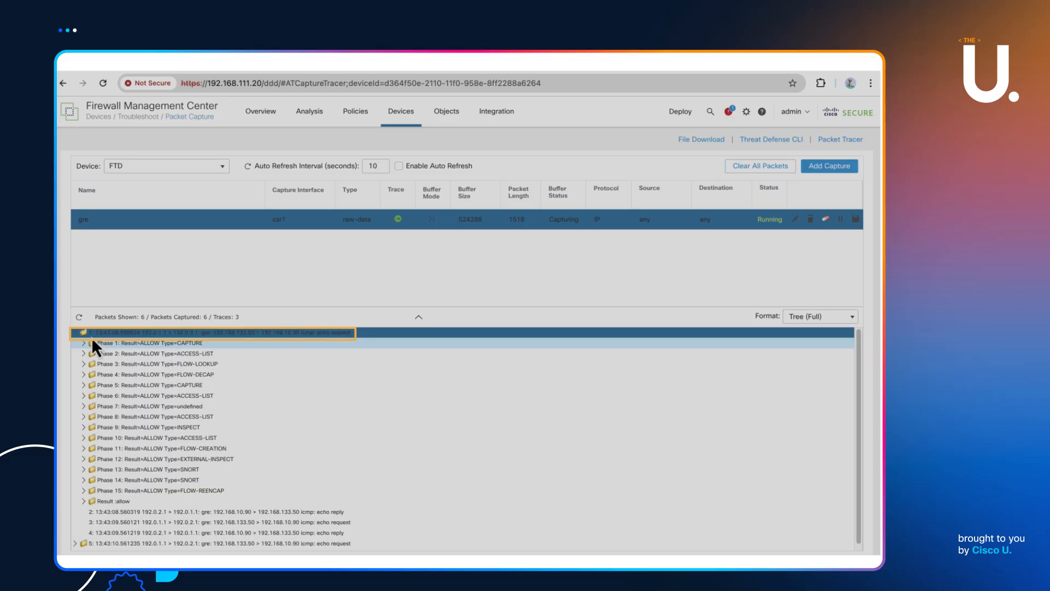
{"action": "left_click", "coordinate": [75, 333]}
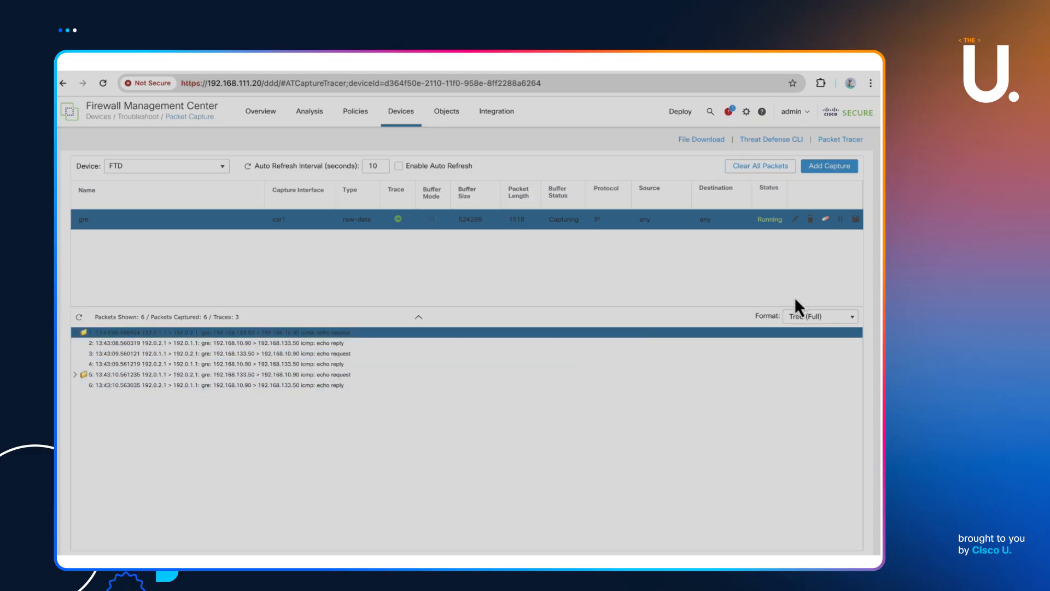
{"action": "left_click", "coordinate": [419, 317]}
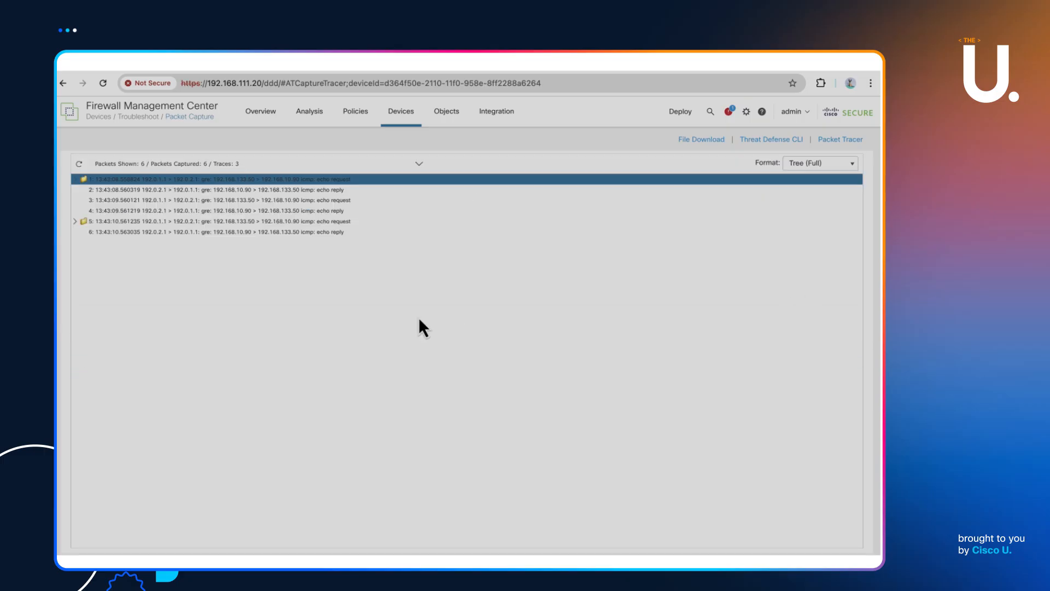
{"action": "left_click", "coordinate": [419, 164]}
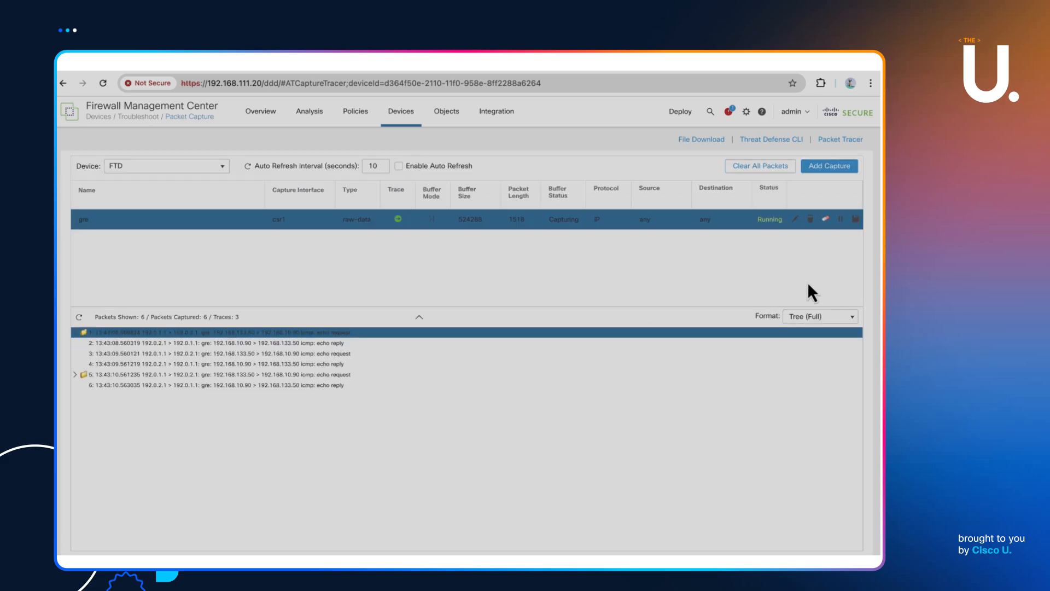
- Pause the gre capture and run the Packet Tracer's ICMP echo request trace from 192.168.133.50 to 192.168.10.90
{"action": "left_click", "coordinate": [841, 219]}
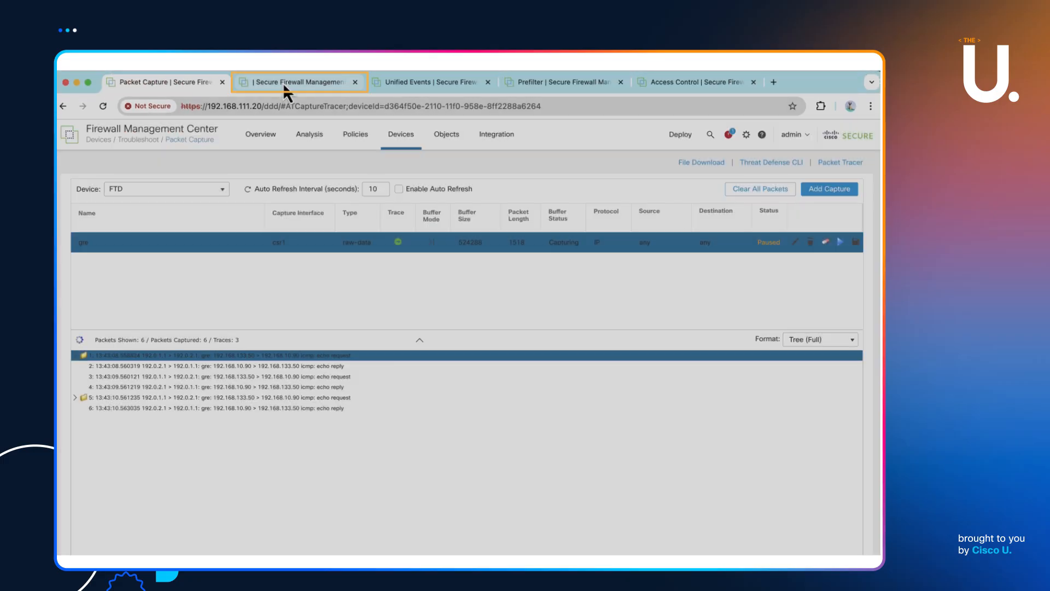
{"action": "left_click", "coordinate": [283, 84]}
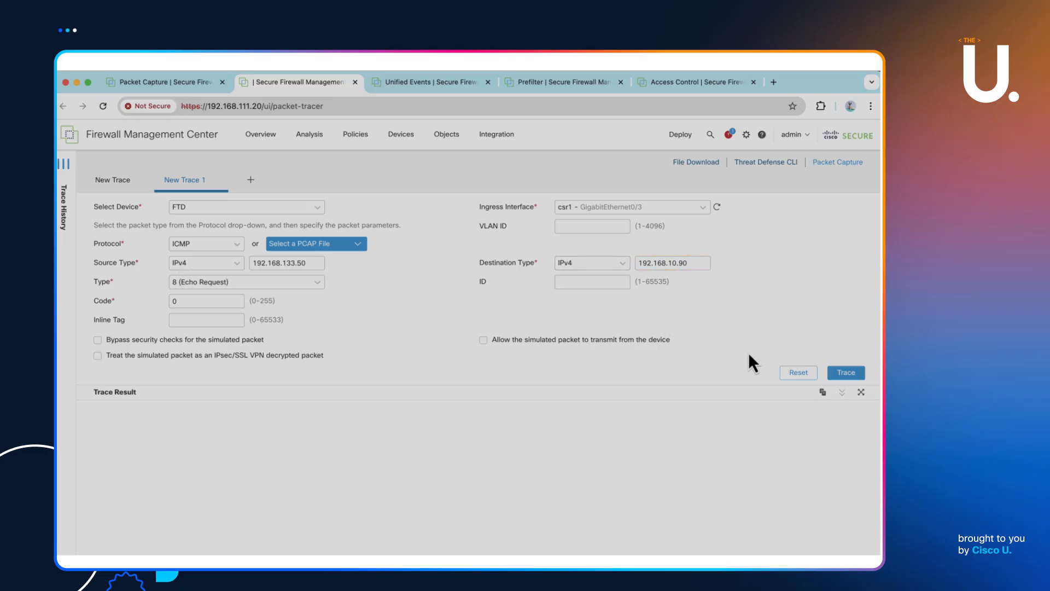
{"action": "left_click", "coordinate": [846, 377]}
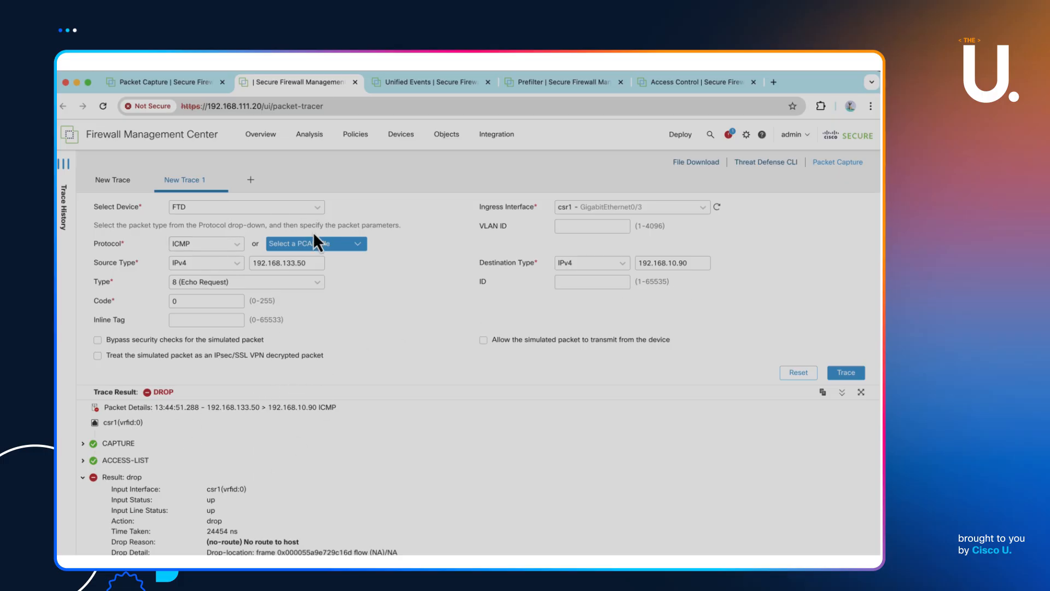
- Change the trace protocol to GRE with outer header source 192.0.1.1 and destination 192.0.2.1
{"action": "left_click", "coordinate": [235, 245]}
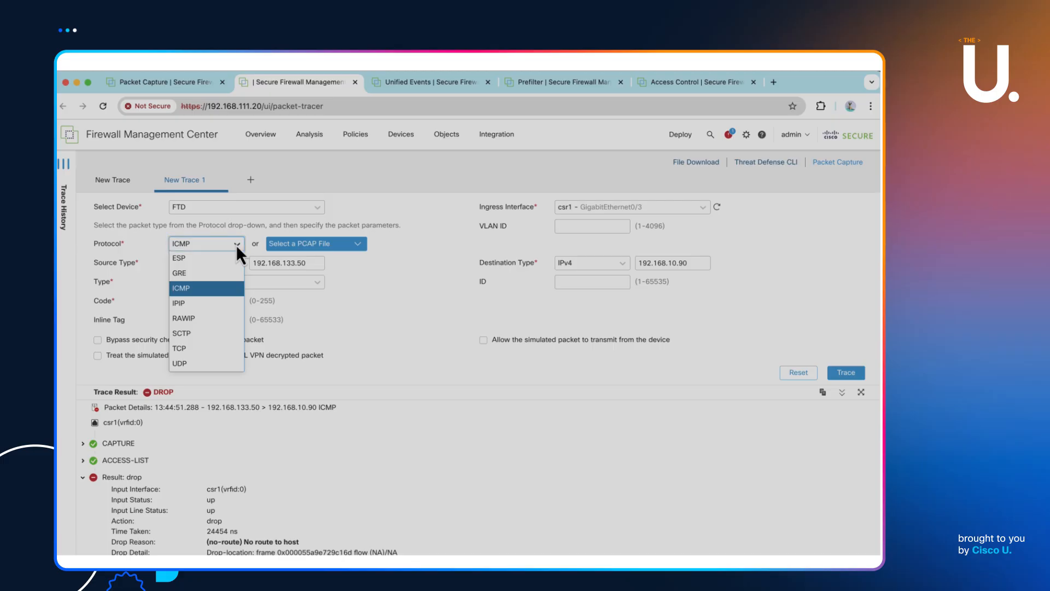
{"action": "left_click", "coordinate": [202, 273]}
{"action": "left_click", "coordinate": [267, 277]}
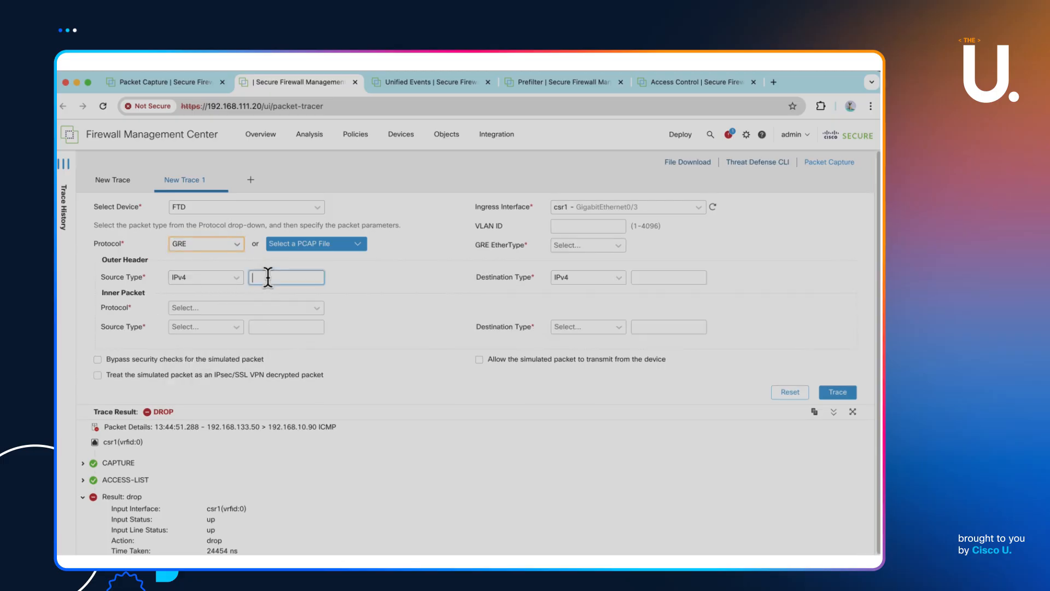
{"action": "type", "text": "192.0.1.1"}
{"action": "left_click", "coordinate": [658, 277]}
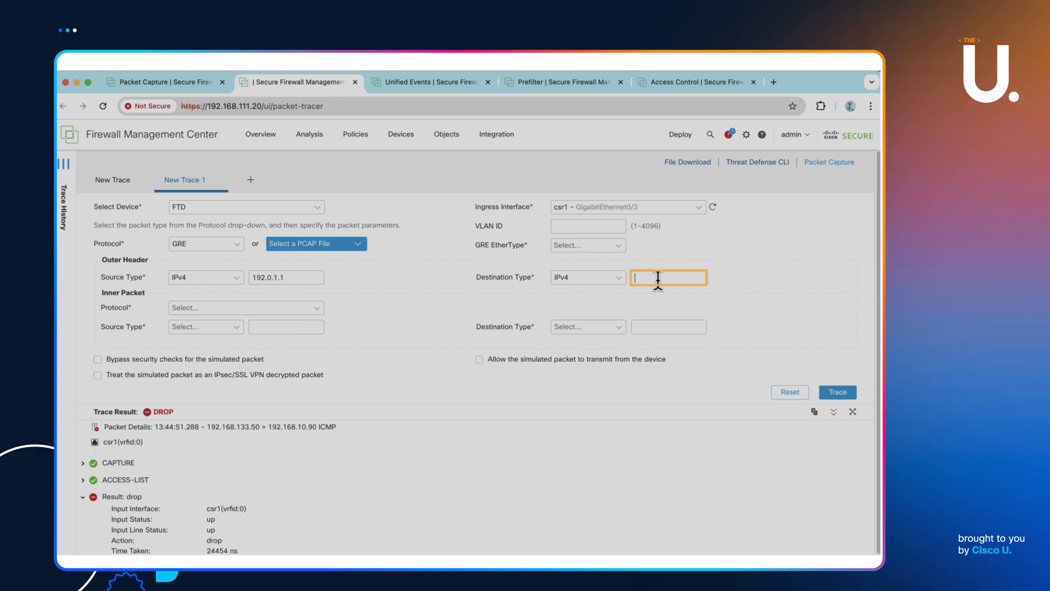
{"action": "type", "text": "192.0.2.1"}
- Set the inner packet's protocol to ICMP with IPv4 source address 192.168.133.50
{"action": "left_click", "coordinate": [312, 310]}
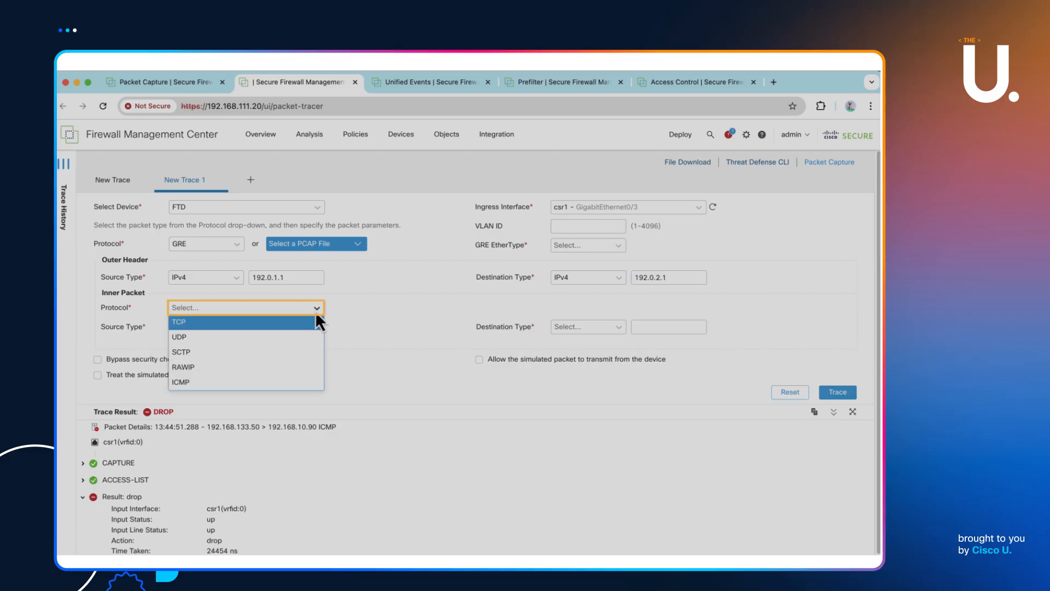
{"action": "left_click", "coordinate": [245, 383]}
{"action": "left_click", "coordinate": [205, 328]}
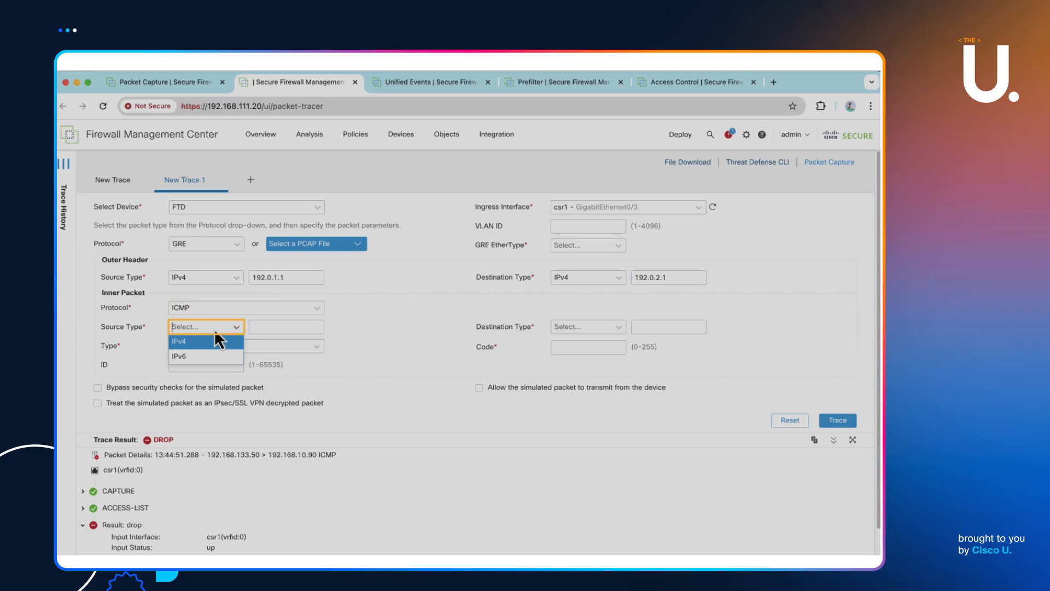
{"action": "left_click", "coordinate": [196, 339]}
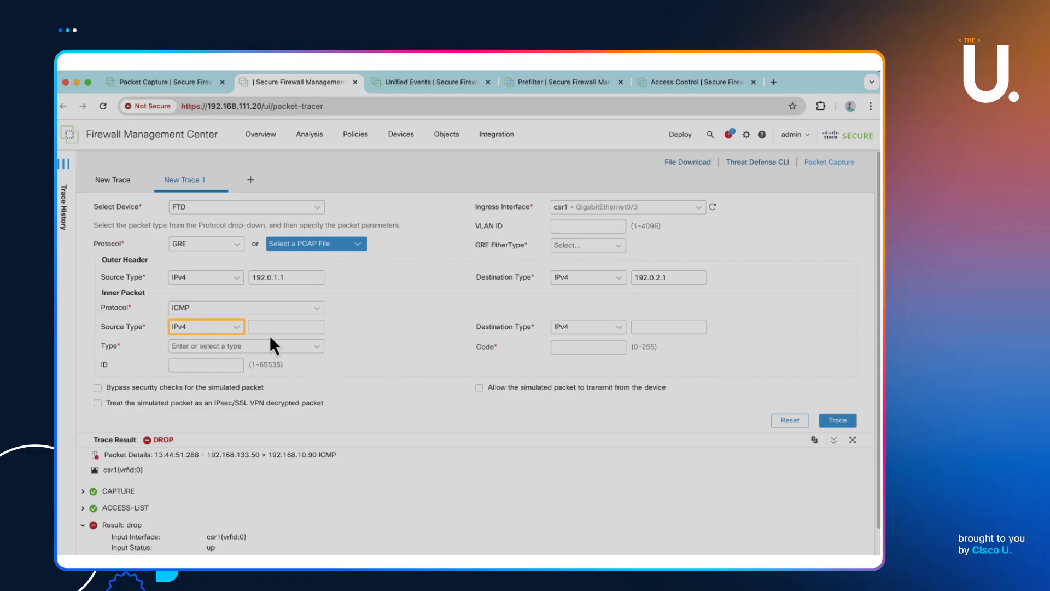
{"action": "left_click", "coordinate": [272, 327]}
{"action": "type", "text": "192"}
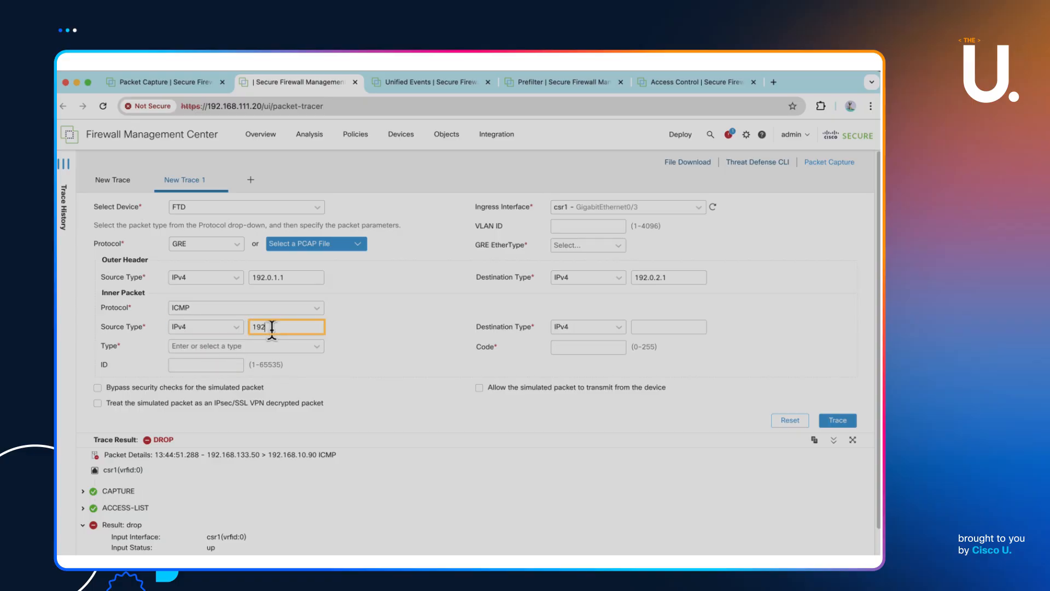
{"action": "type", "text": ".168.133.50"}
- Set the inner ICMP packet to type 8 (Echo Request), code 0, with destination 192.168.10.90
{"action": "left_click", "coordinate": [199, 346]}
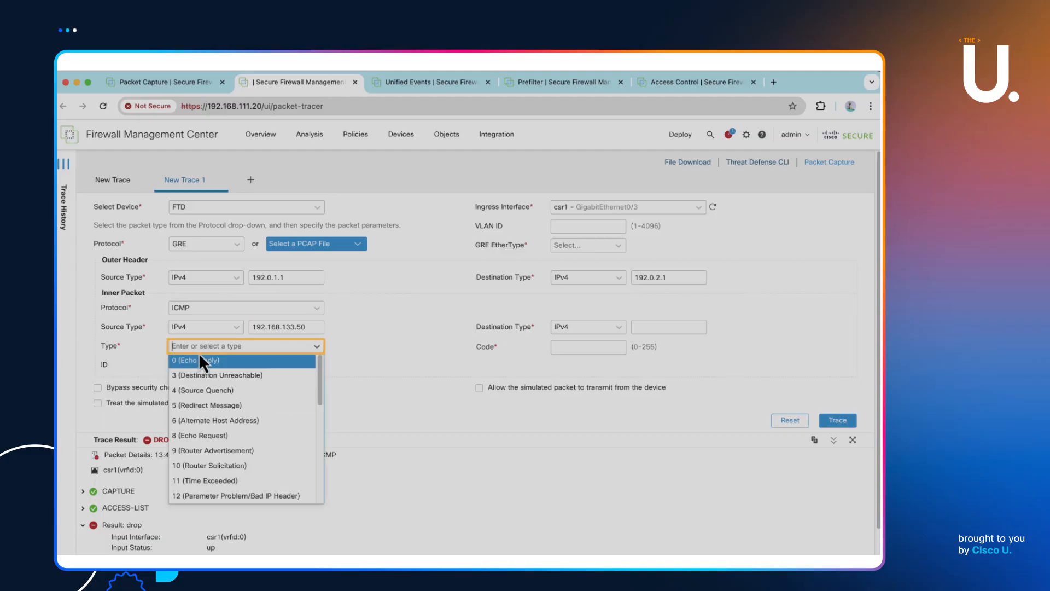
{"action": "left_click", "coordinate": [200, 438]}
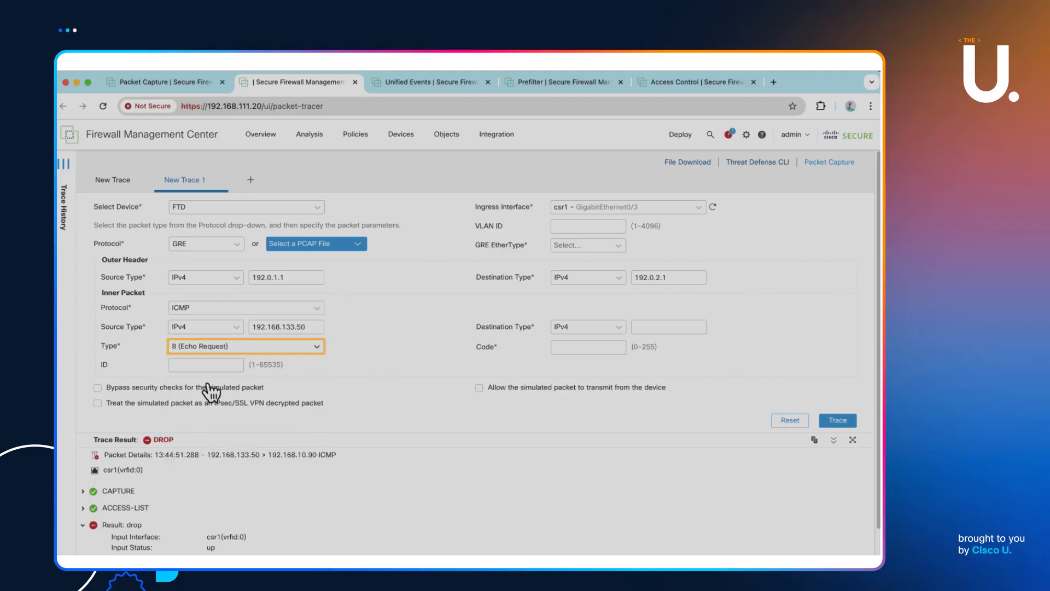
{"action": "left_click", "coordinate": [573, 348]}
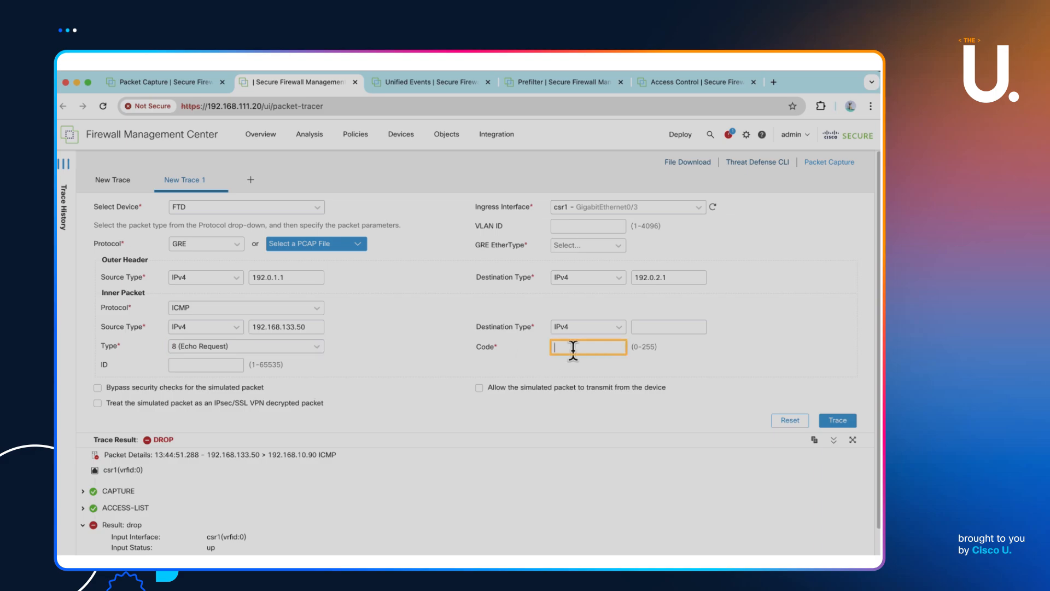
{"action": "type", "text": "0"}
{"action": "left_click", "coordinate": [678, 327]}
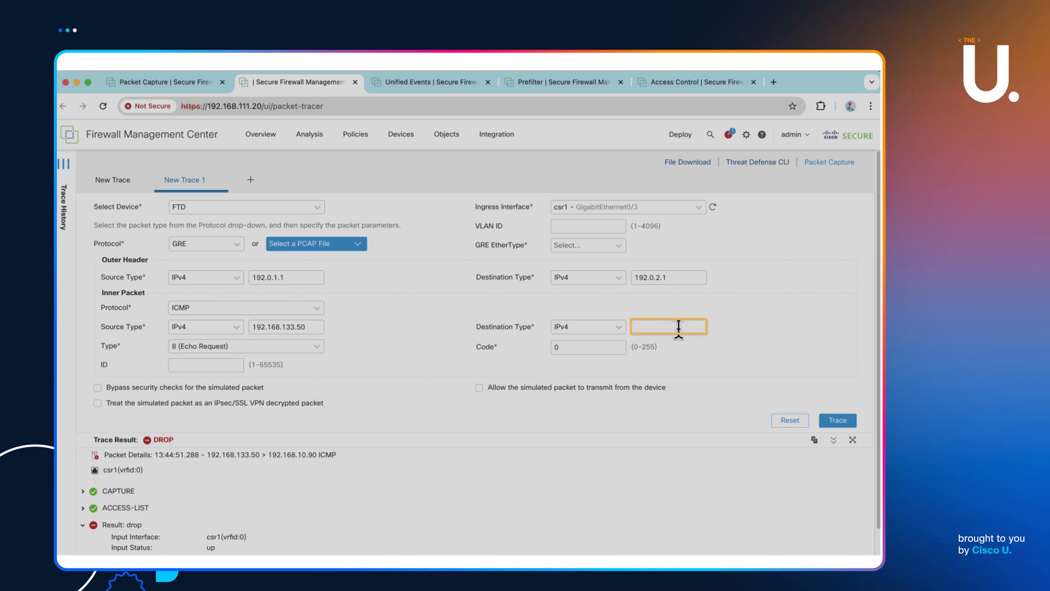
{"action": "type", "text": "192.168.10.90"}
- Set the GRE EtherType to IPv4 and run the trace
{"action": "left_click", "coordinate": [842, 421]}
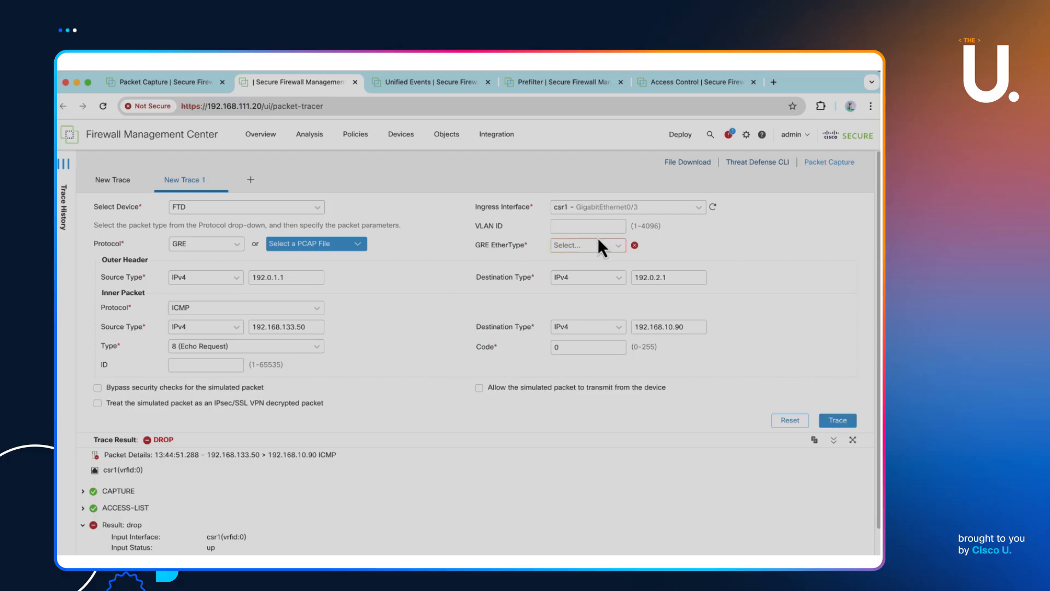
{"action": "left_click", "coordinate": [588, 250]}
{"action": "left_click", "coordinate": [574, 259]}
{"action": "left_click", "coordinate": [835, 420]}
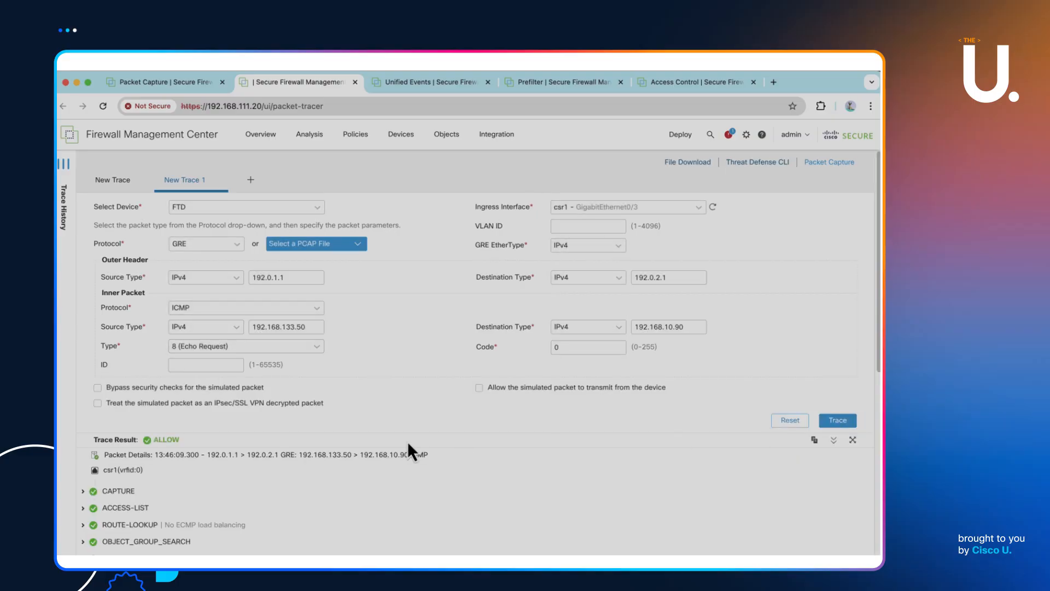
- Change the inner packet's destination to 192.168.10.99 and run the trace again
{"action": "left_click", "coordinate": [687, 326]}
{"action": "key", "text": "BackSpace"}
{"action": "type", "text": "9"}
{"action": "left_click", "coordinate": [829, 422]}
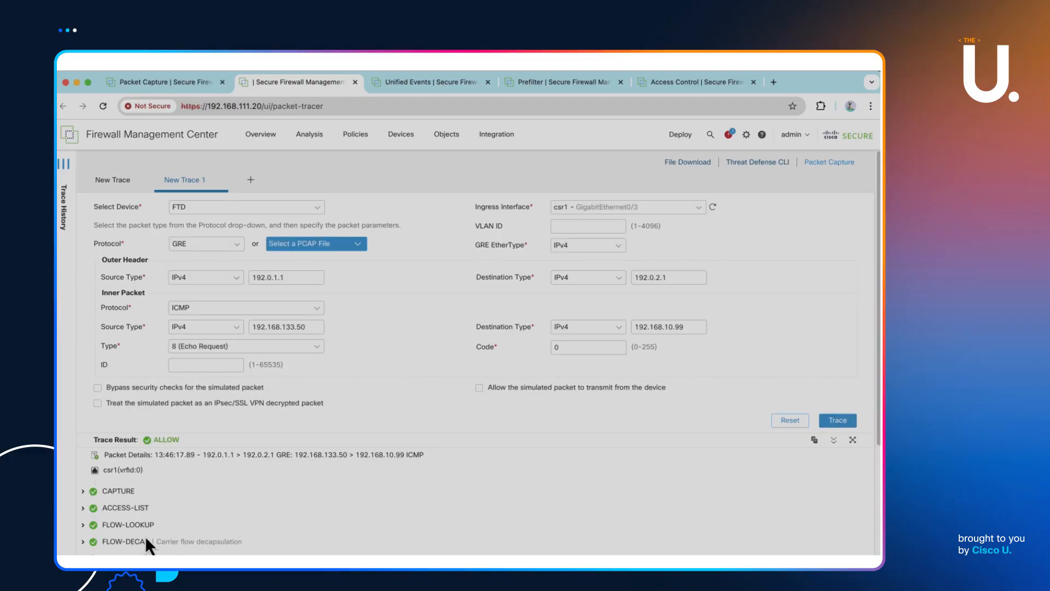
- Examine the FLOW-DECAP phase and the phases that follow it in the trace result
{"action": "left_click", "coordinate": [82, 542]}
{"action": "scroll", "coordinate": [240, 516], "scroll_direction": "down", "scroll_amount": 5}
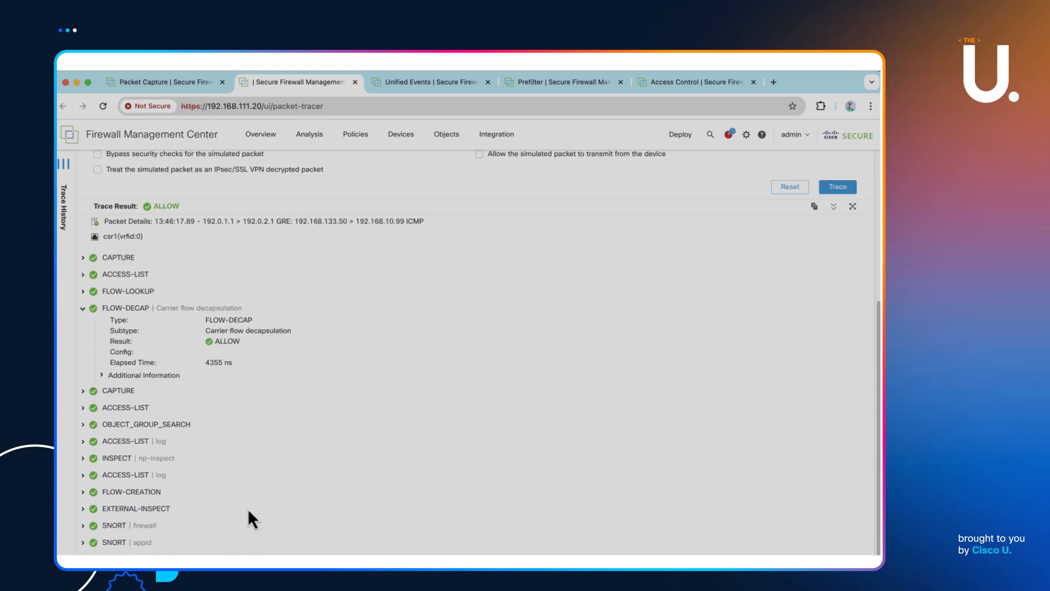
{"action": "scroll", "coordinate": [368, 413], "scroll_direction": "up", "scroll_amount": 5}
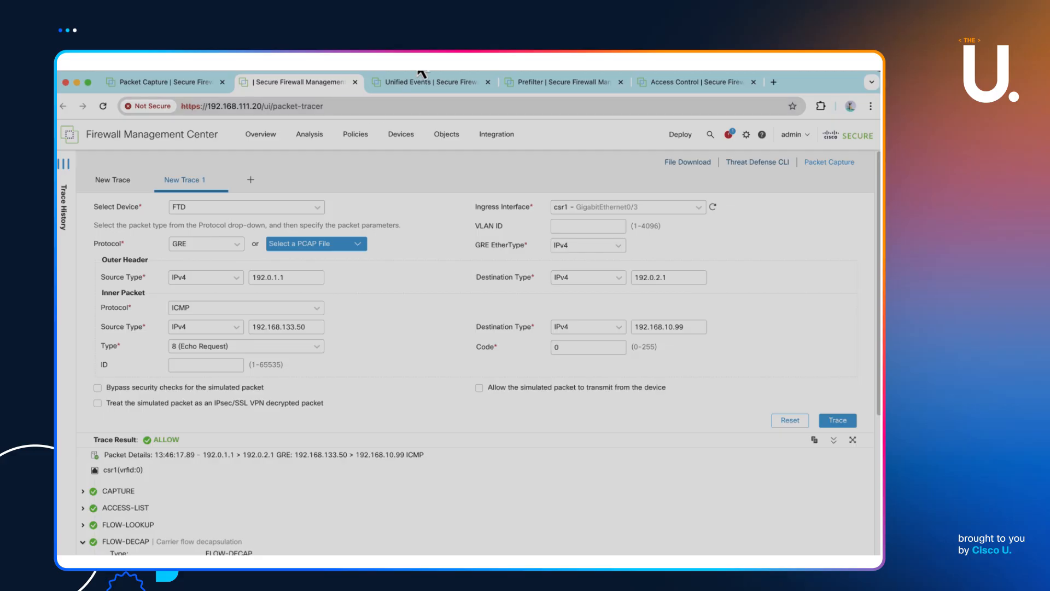
- Show Unified Events and switch the event list to live view
{"action": "left_click", "coordinate": [409, 83]}
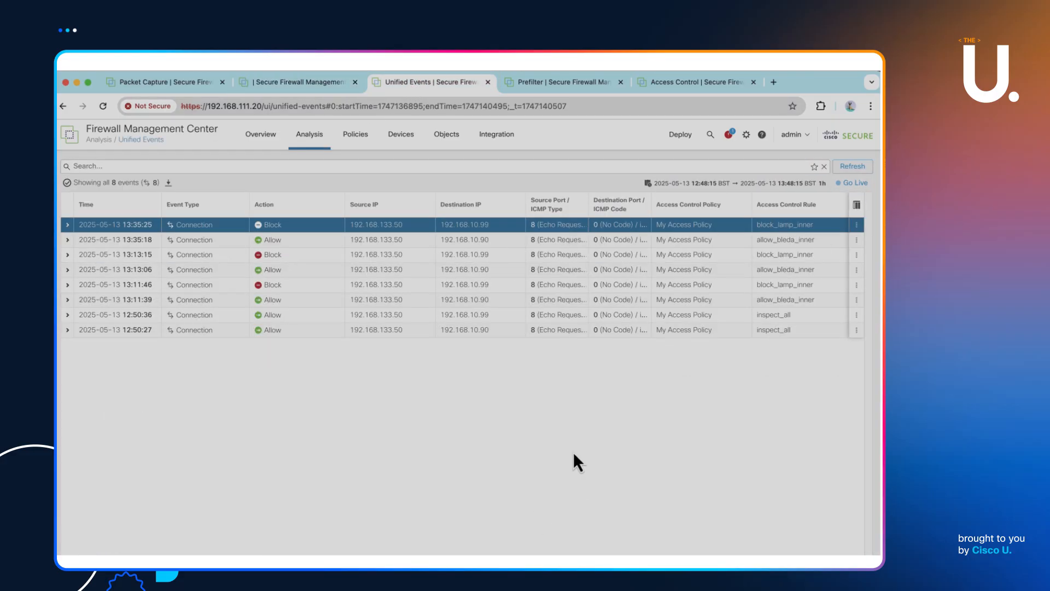
{"action": "key", "text": "super+Tab"}
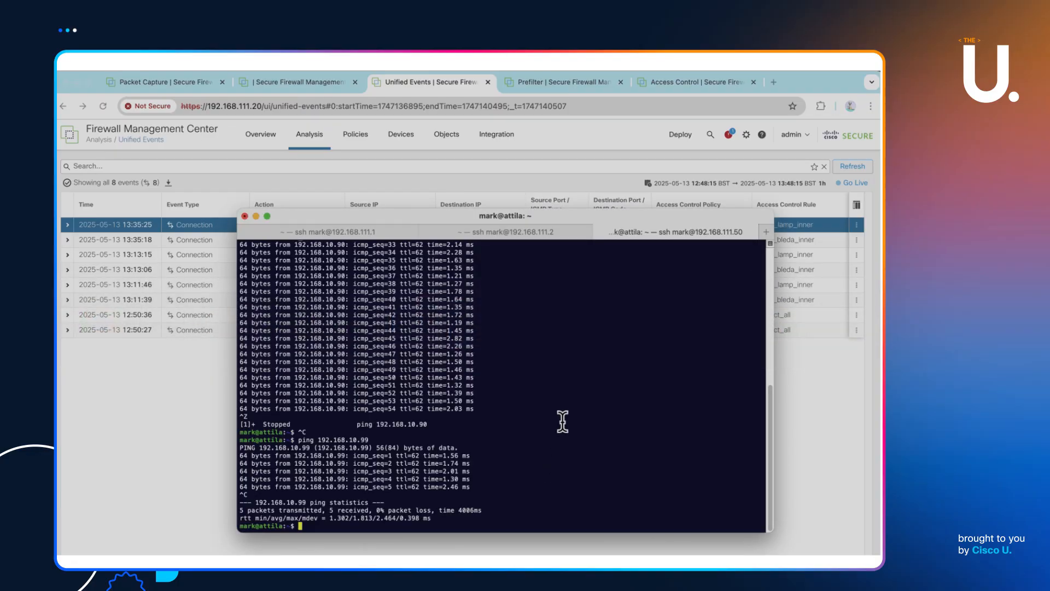
{"action": "key", "text": "super+Tab"}
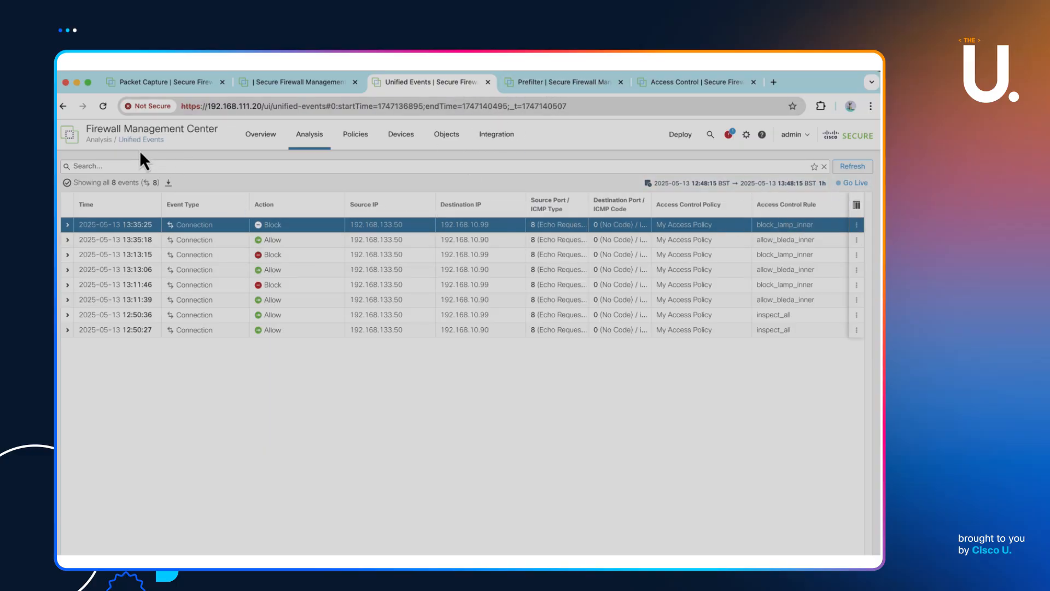
{"action": "left_click", "coordinate": [854, 185]}
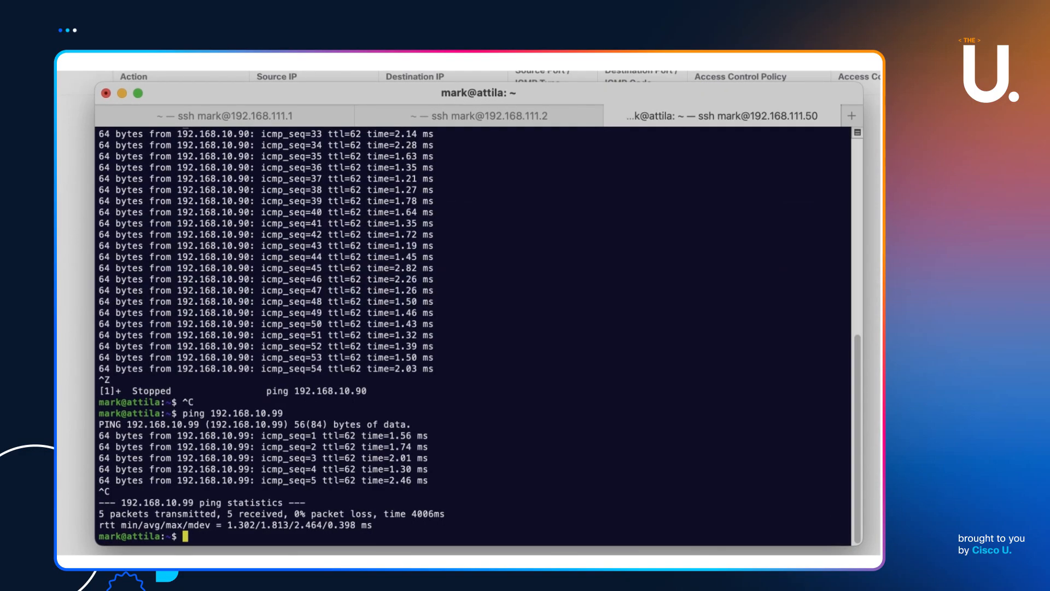
- Ping 192.168.10.90 from the host attila in the terminal and stop the ping after a few replies
{"action": "key", "text": "Up"}
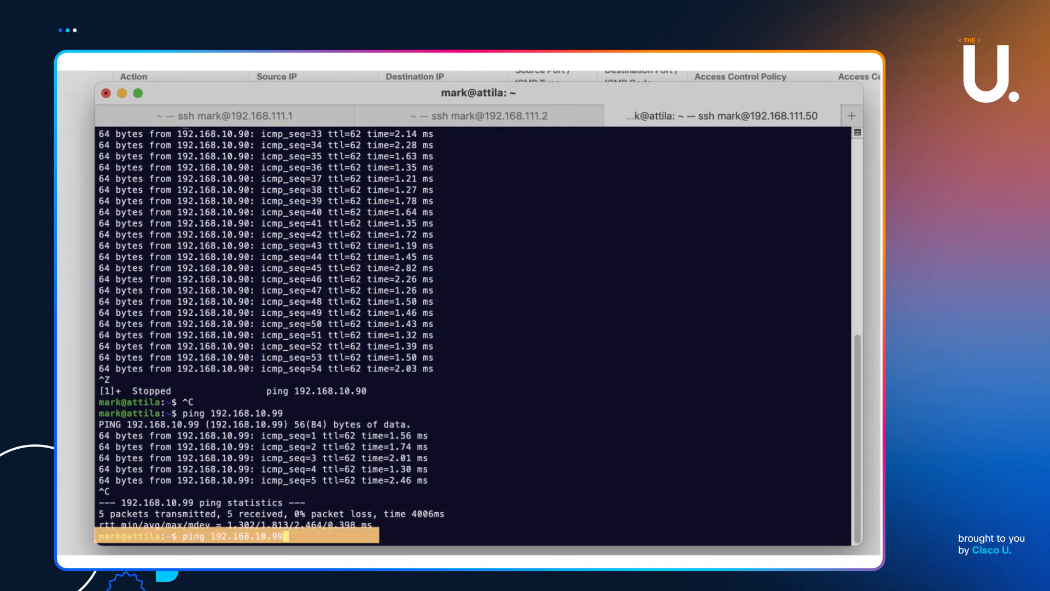
{"action": "key", "text": "Return"}
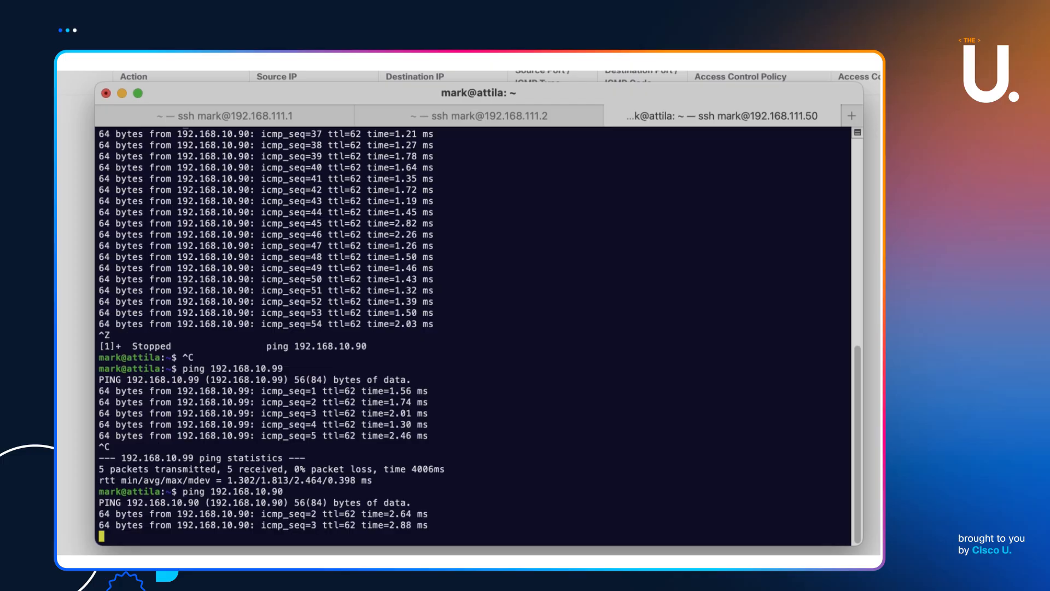
{"action": "key", "text": "ctrl+c"}
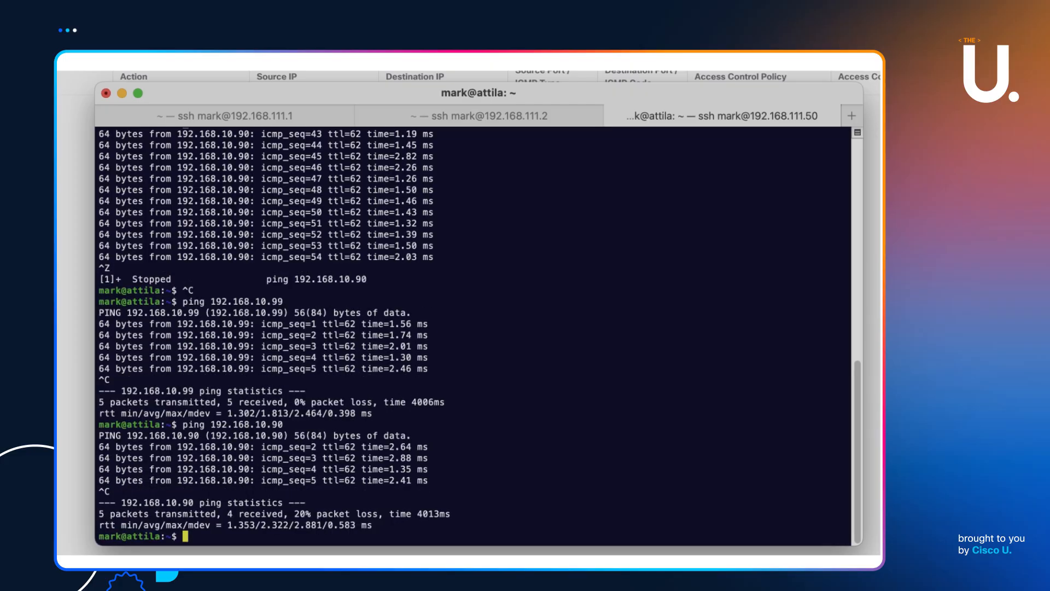
- Ping 192.168.10.99 from attila and stop the ping after a few replies
{"action": "key", "text": "Up"}
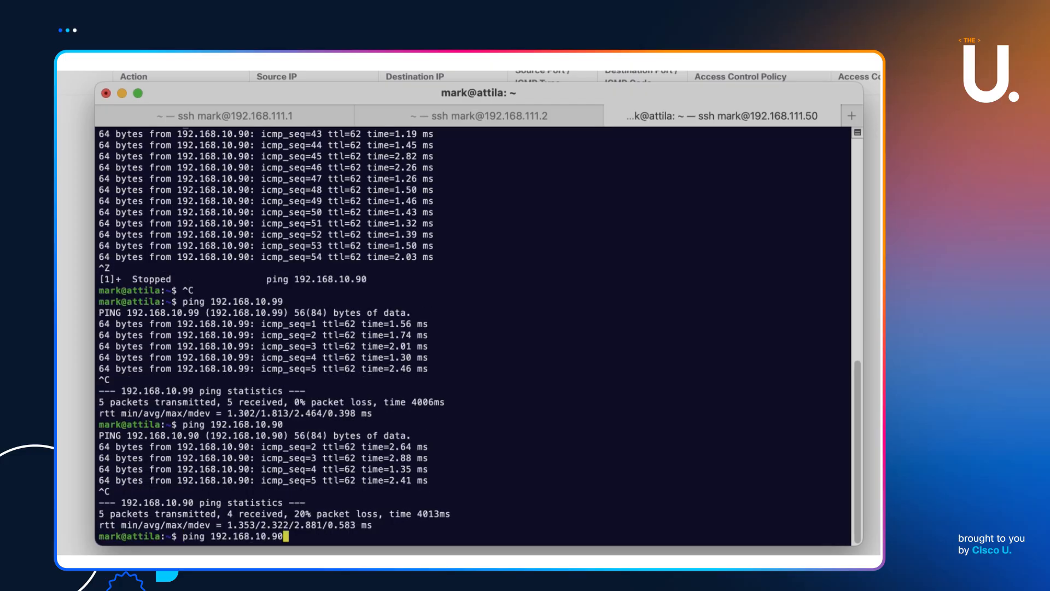
{"action": "key", "text": "Up"}
{"action": "key", "text": "Return"}
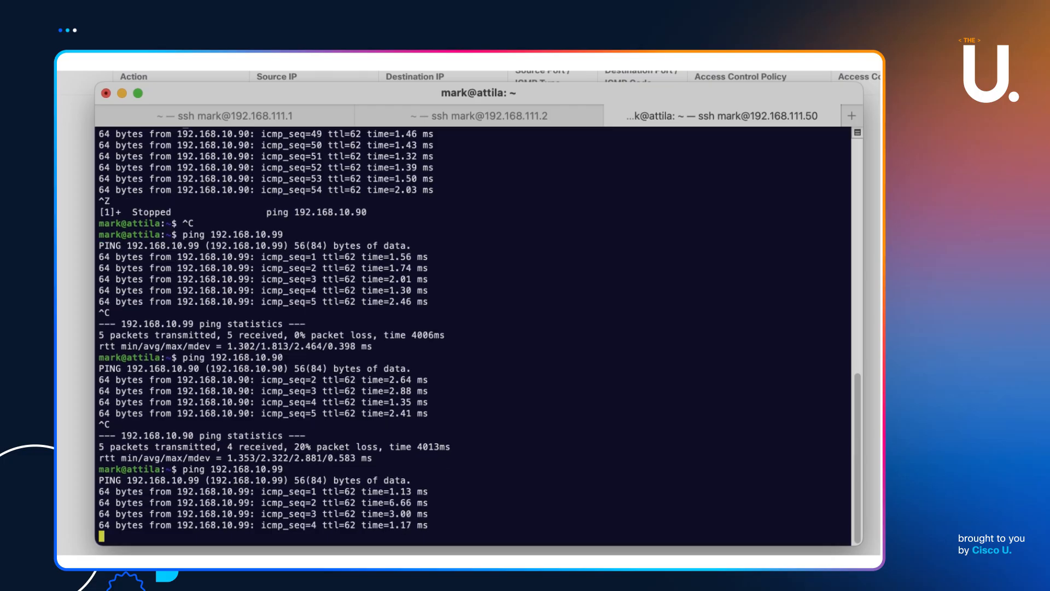
{"action": "key", "text": "ctrl+c"}
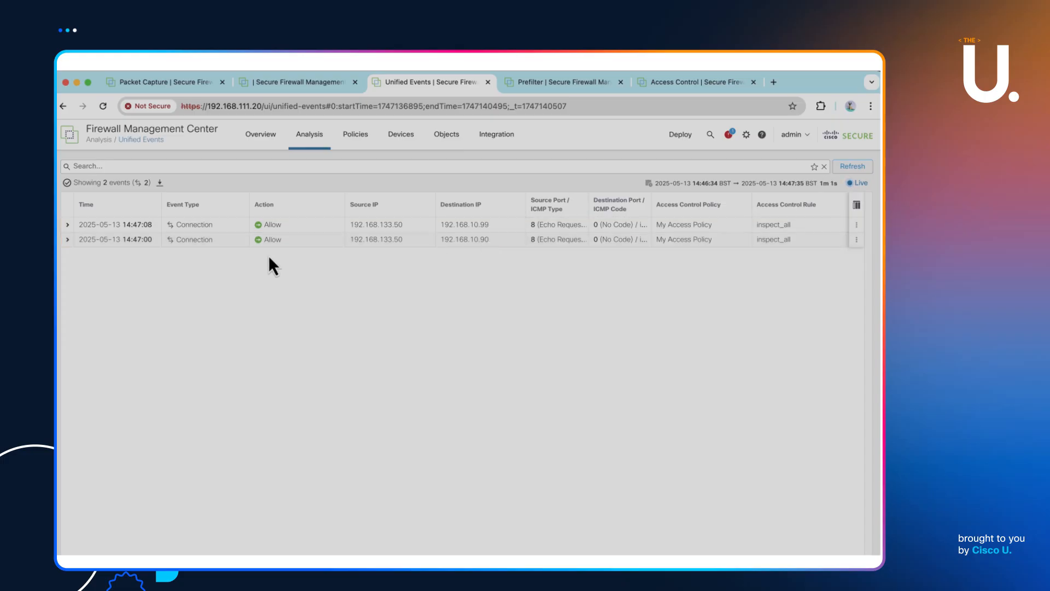
- Examine the event details of the newest connection event, the one to 192.168.10.99
{"action": "left_click", "coordinate": [68, 225]}
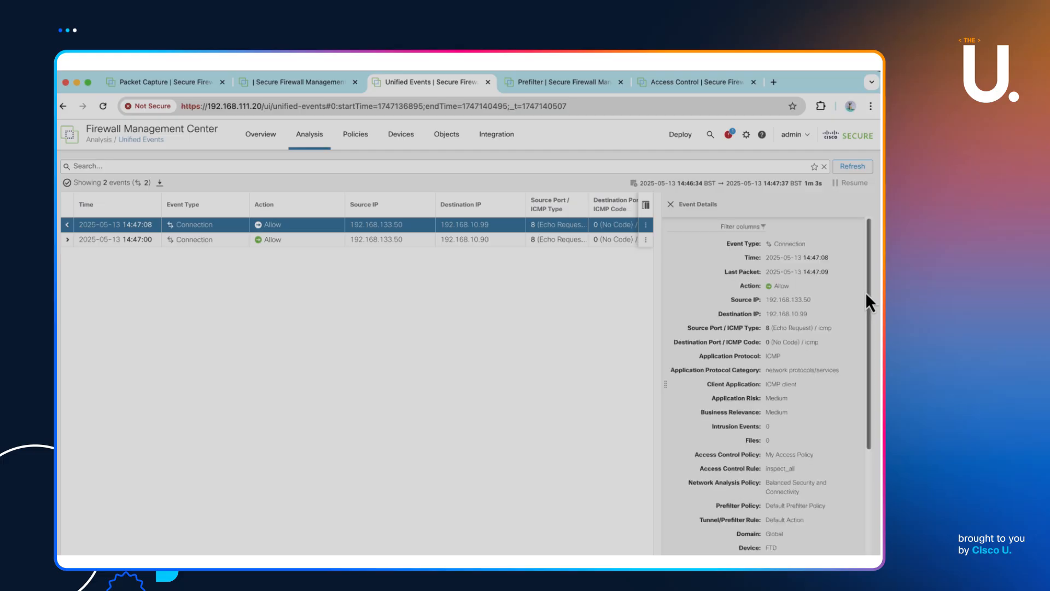
{"action": "left_click_drag", "start_coordinate": [868, 286], "coordinate": [869, 317]}
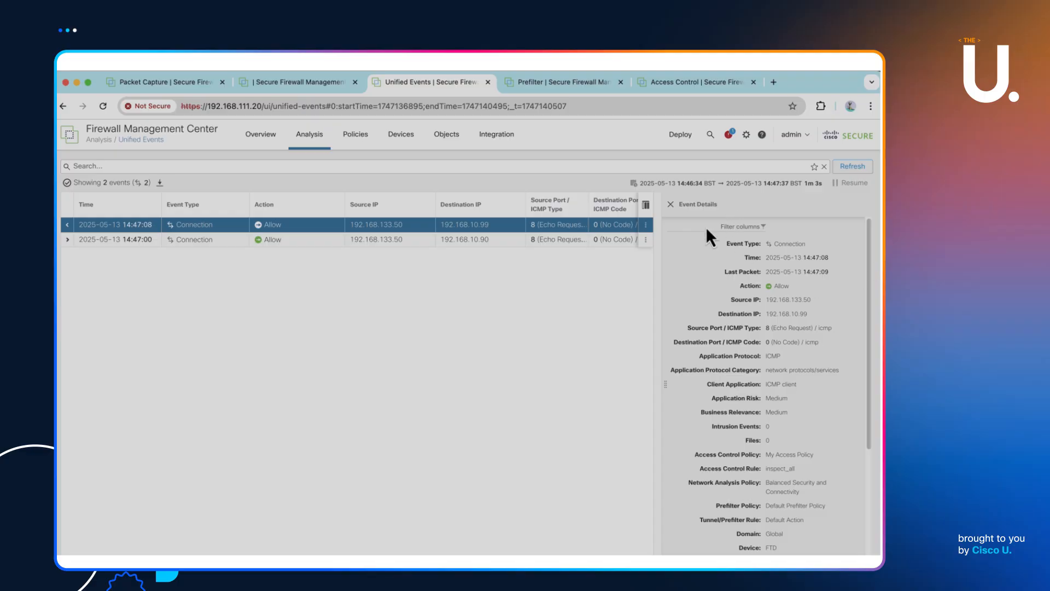
- Review the analyse_gre tunnel rule in My Prefilter Policy, including its tunnel endpoints, and close it without saving
{"action": "left_click", "coordinate": [555, 82]}
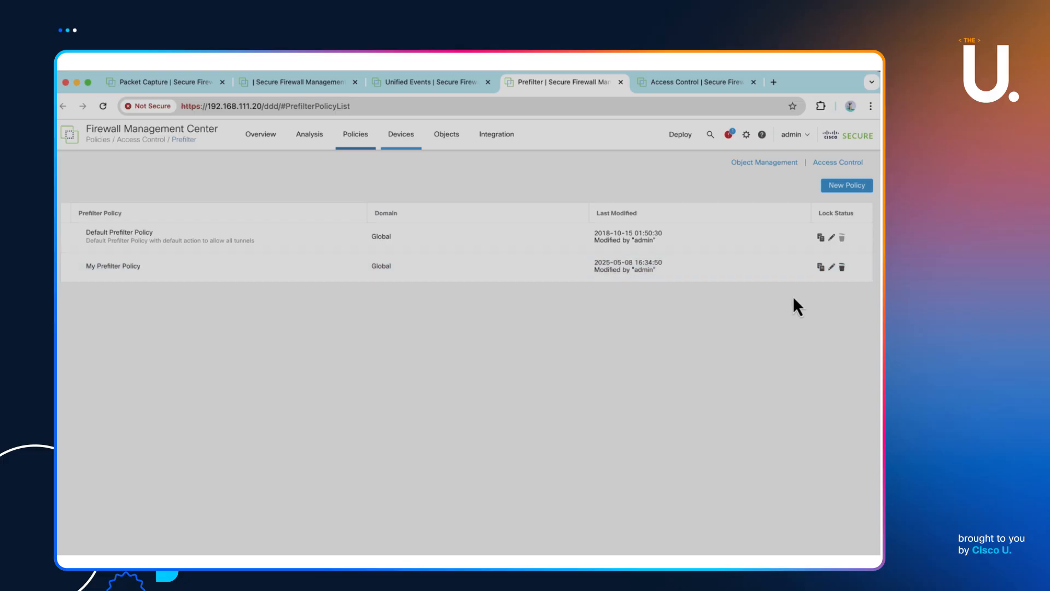
{"action": "left_click", "coordinate": [831, 267]}
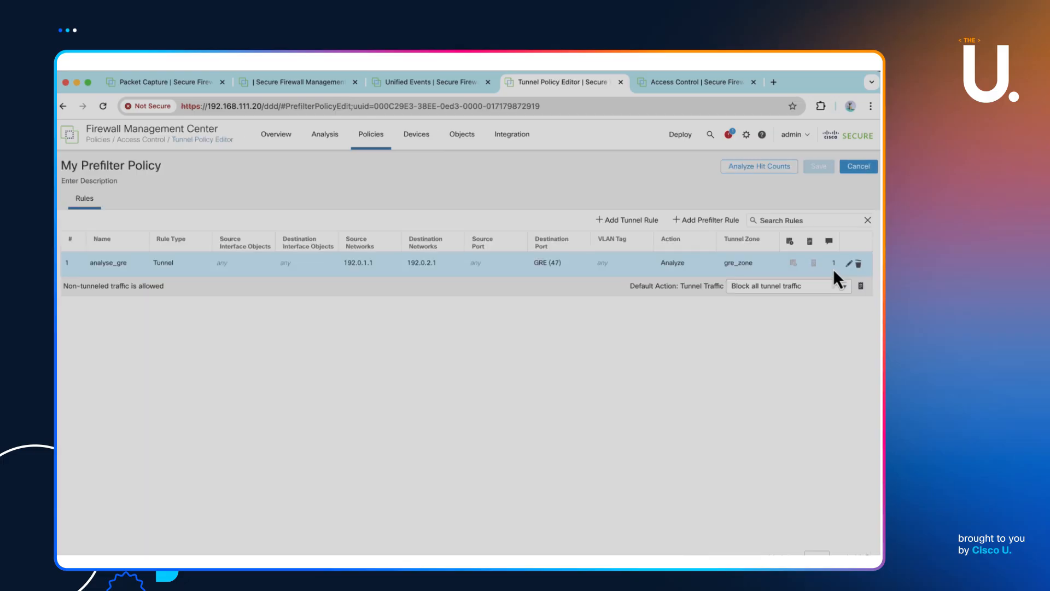
{"action": "left_click", "coordinate": [107, 268]}
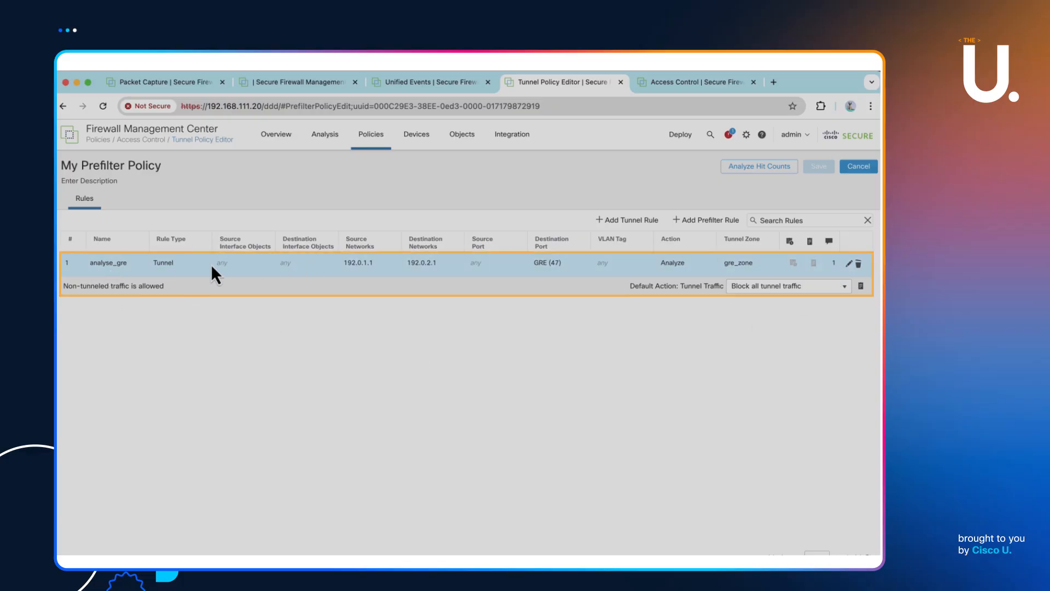
{"action": "left_click", "coordinate": [850, 264]}
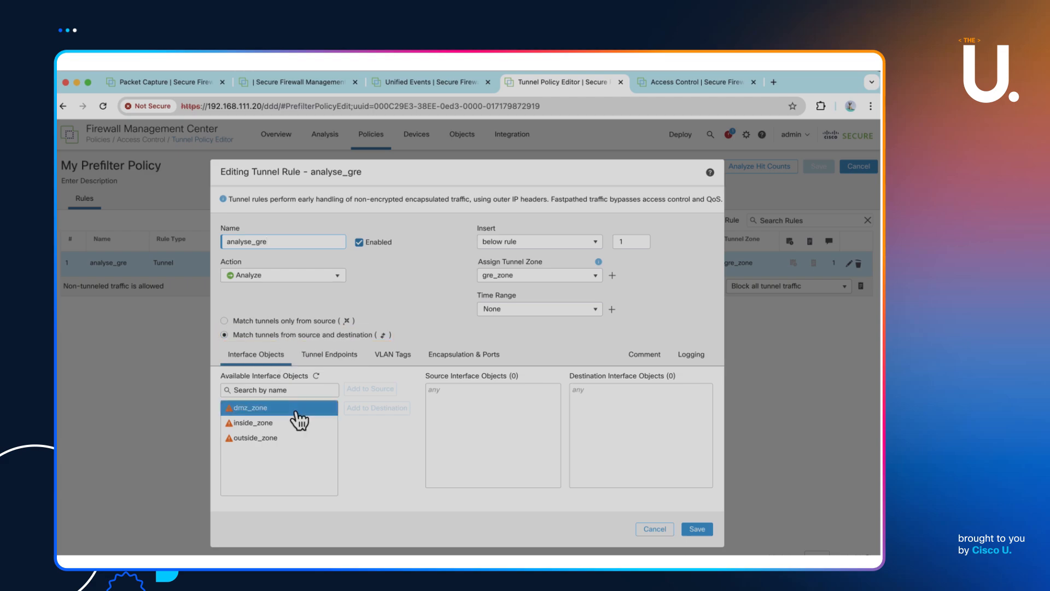
{"action": "left_click", "coordinate": [330, 356]}
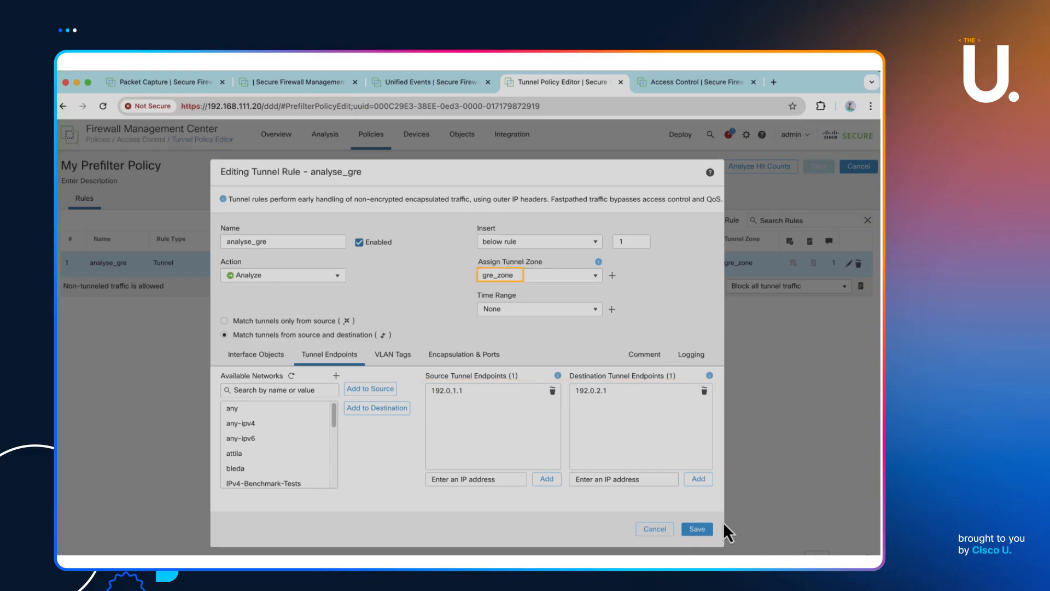
{"action": "left_click", "coordinate": [655, 529]}
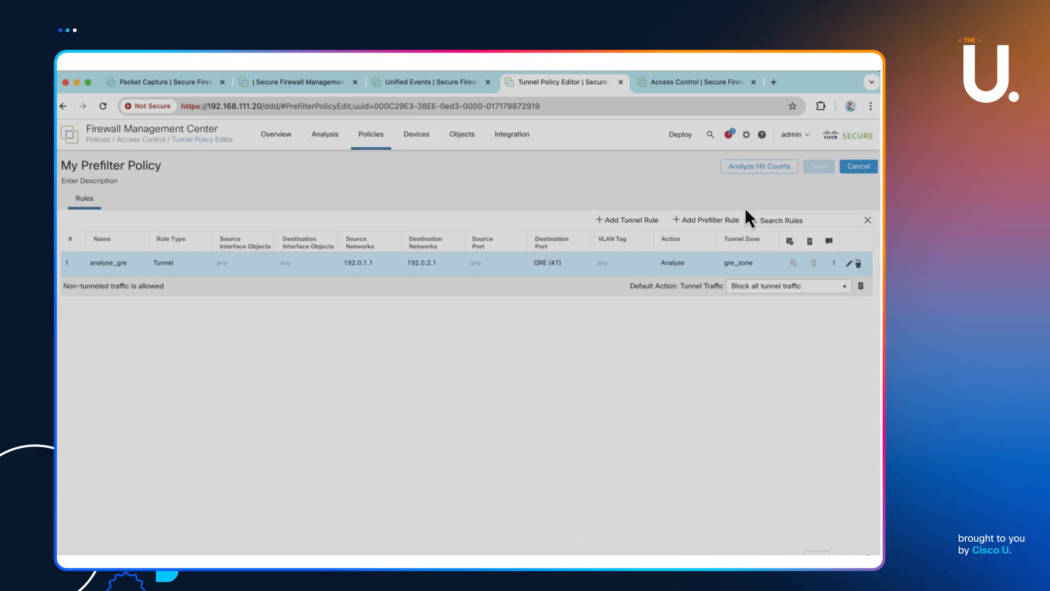
- Assign My Prefilter Policy as the prefilter policy of My Access Policy and apply the choice
{"action": "left_click", "coordinate": [679, 84]}
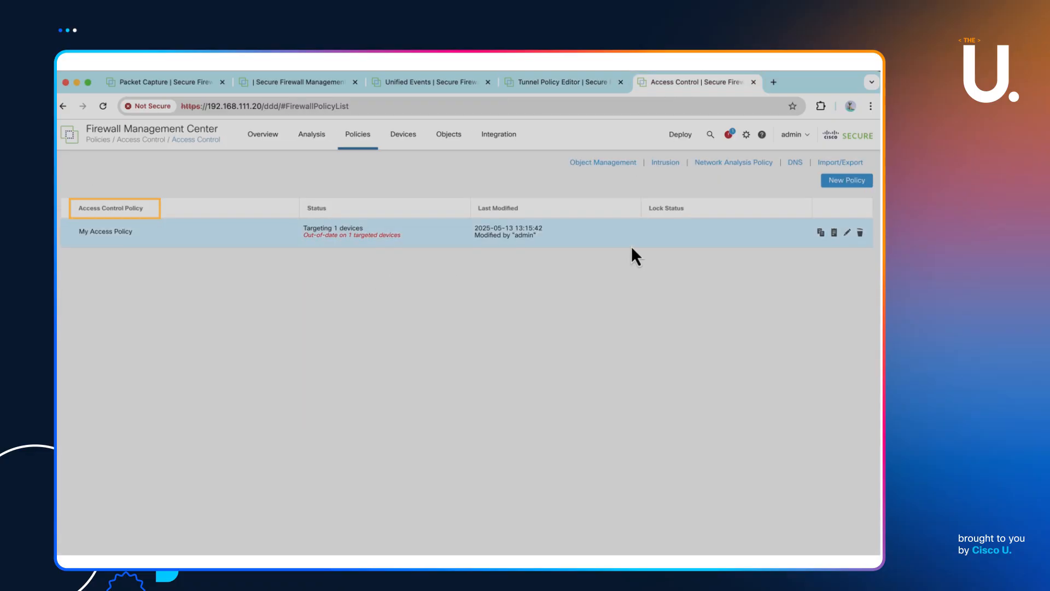
{"action": "left_click", "coordinate": [847, 233]}
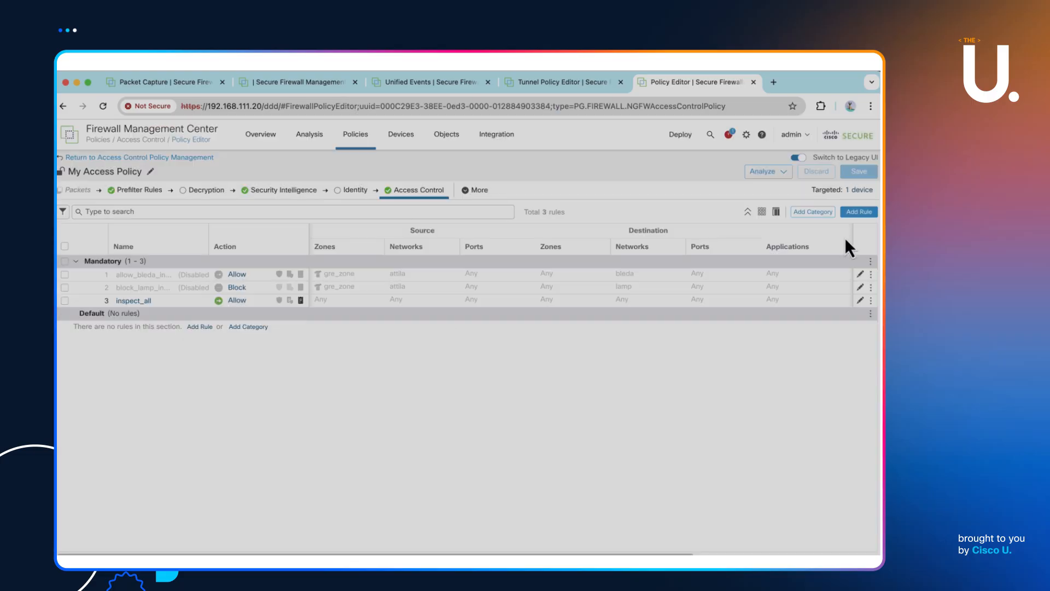
{"action": "left_click", "coordinate": [147, 192]}
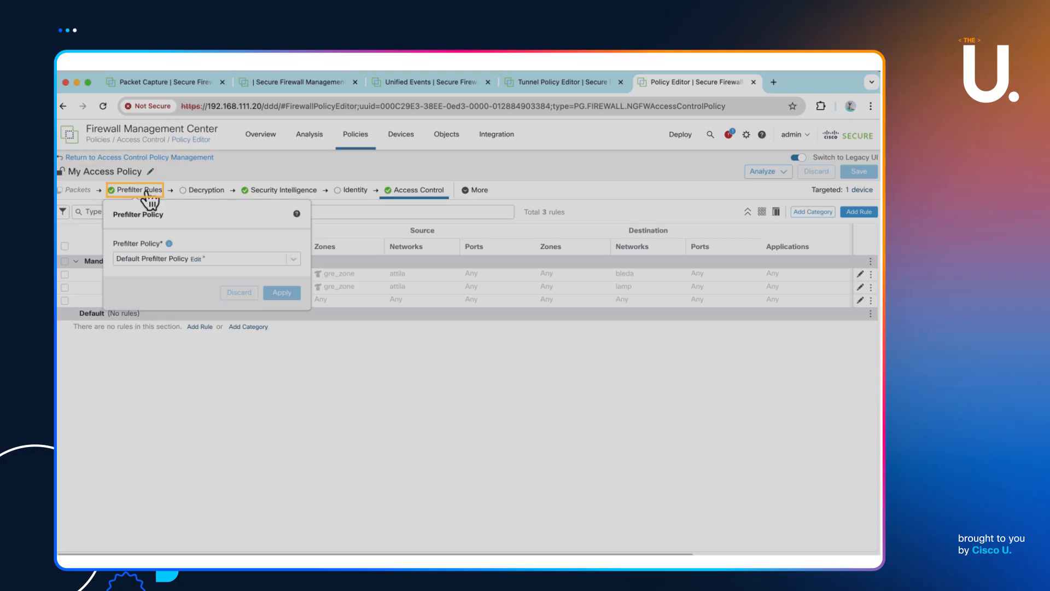
{"action": "left_click", "coordinate": [291, 262]}
{"action": "left_click", "coordinate": [192, 290]}
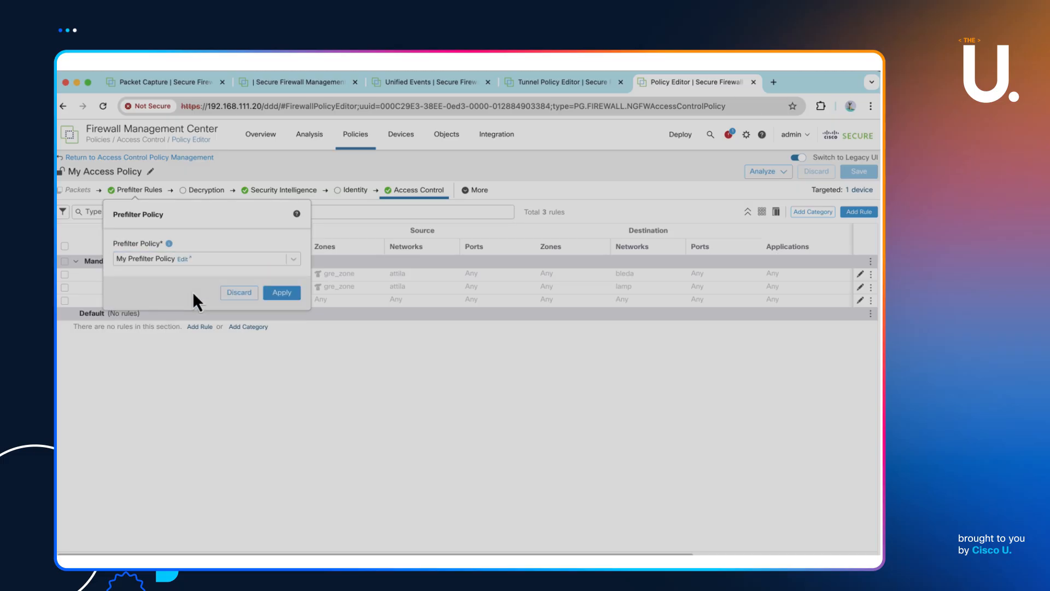
{"action": "left_click", "coordinate": [283, 294]}
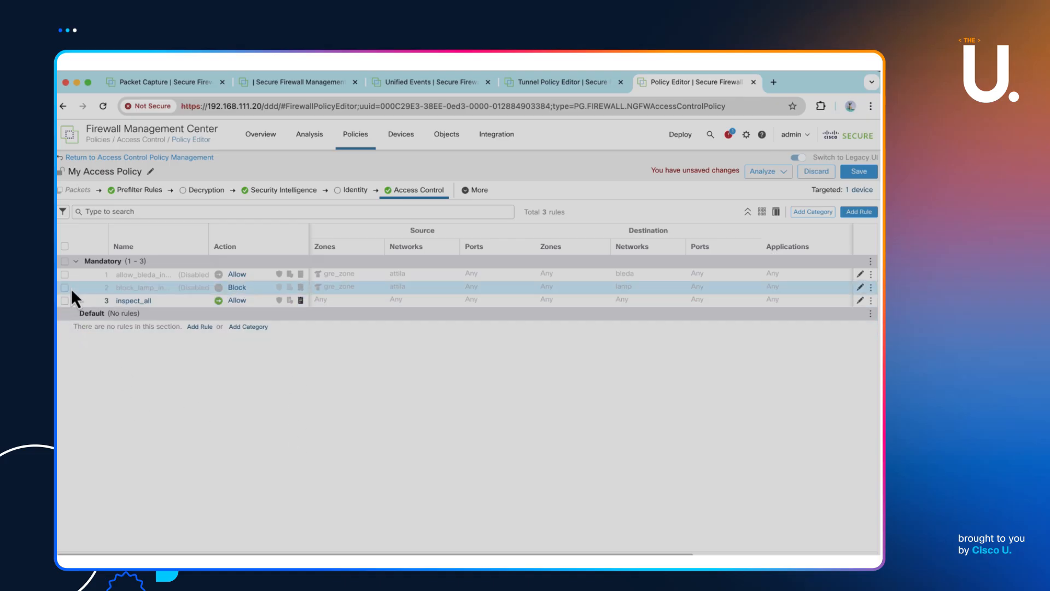
- Enable the allow_bleda_inner and block_lamp_inner rules in one bulk action, and review allow_bleda_inner's settings without changing them
{"action": "left_click", "coordinate": [65, 274]}
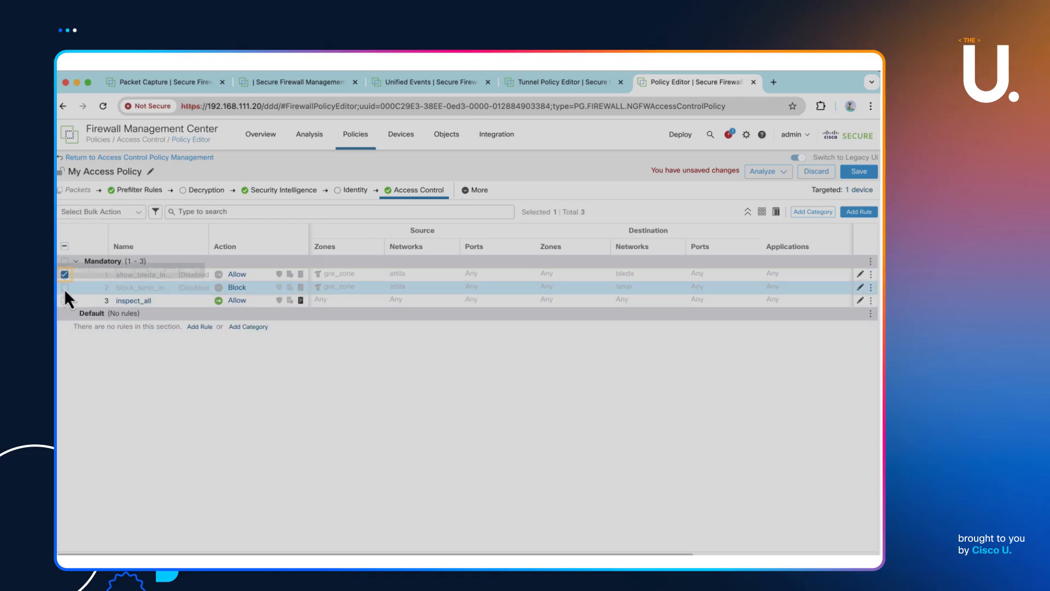
{"action": "left_click", "coordinate": [64, 287]}
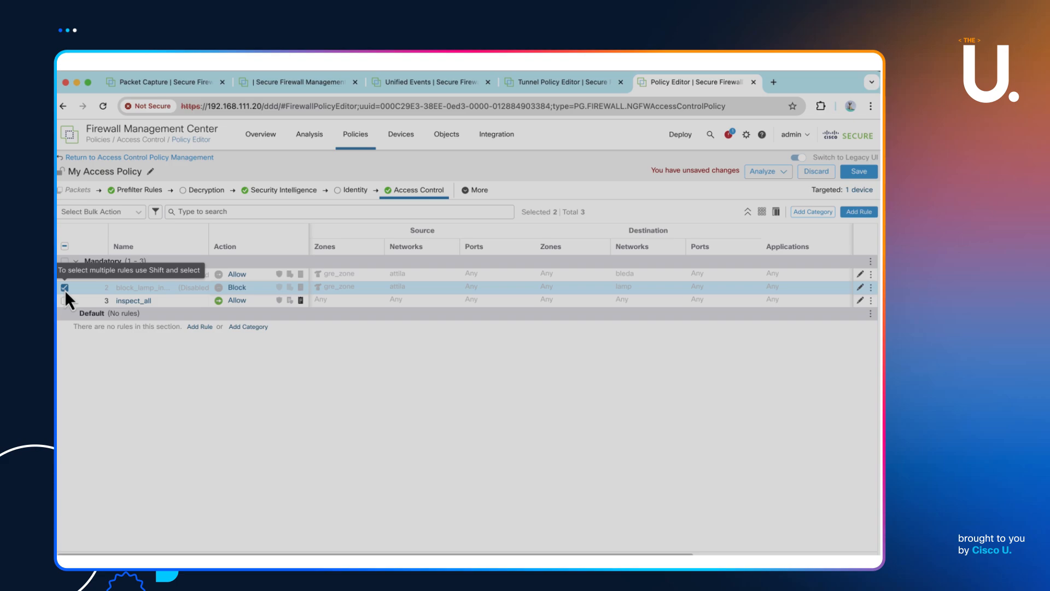
{"action": "left_click", "coordinate": [138, 213]}
{"action": "left_click", "coordinate": [97, 241]}
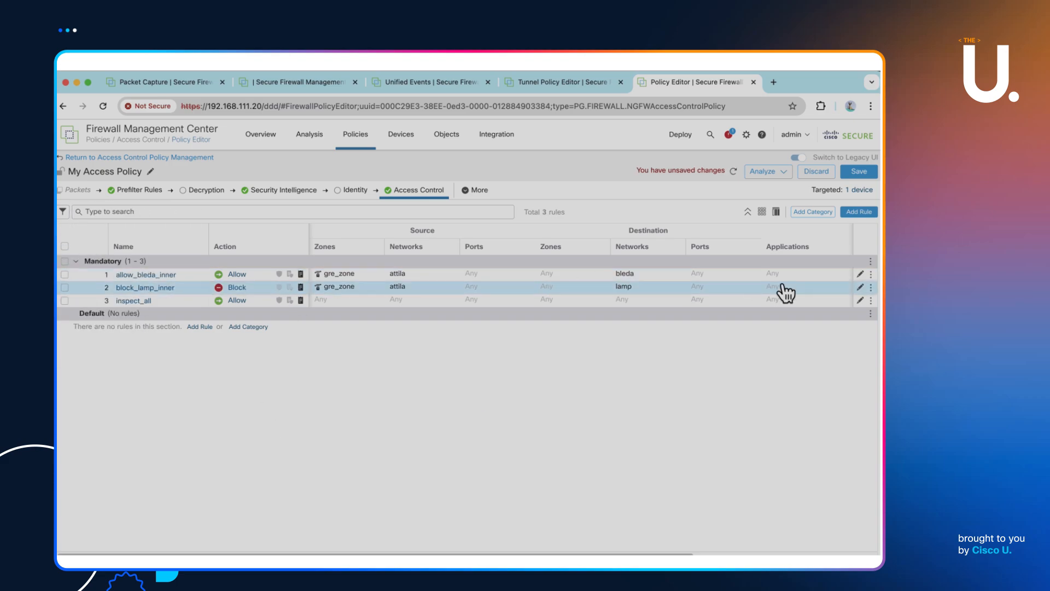
{"action": "left_click", "coordinate": [861, 275]}
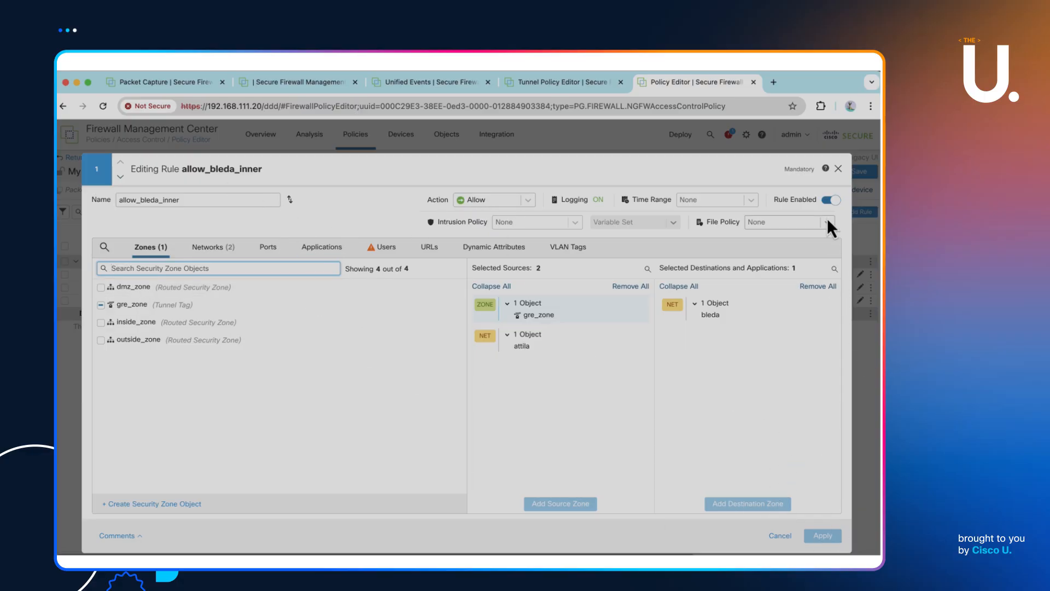
{"action": "left_click", "coordinate": [779, 536]}
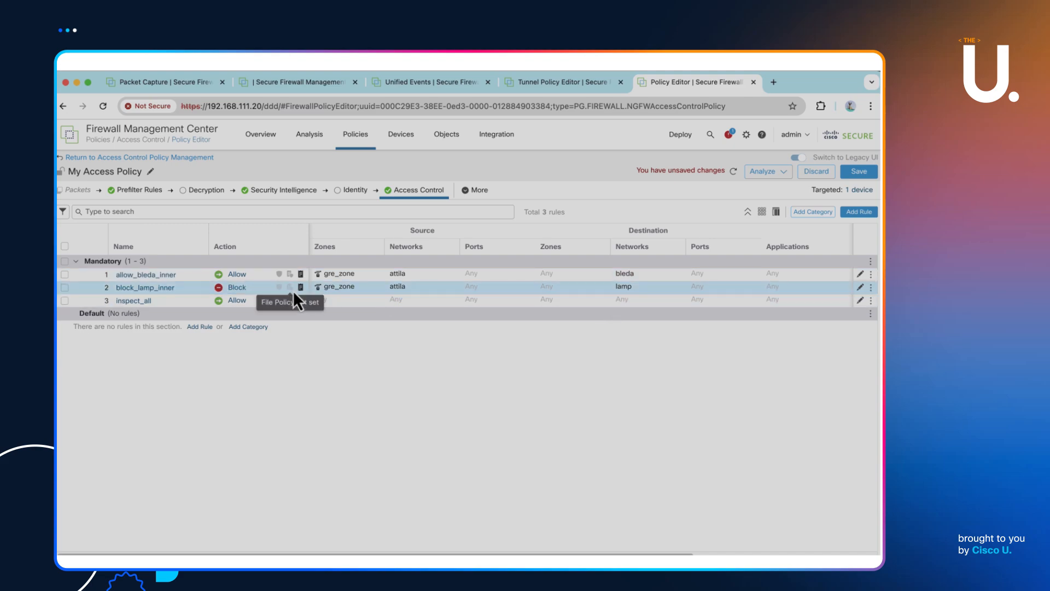
- Save My Access Policy and deploy the pending changes to the FTD device
{"action": "left_click", "coordinate": [862, 173]}
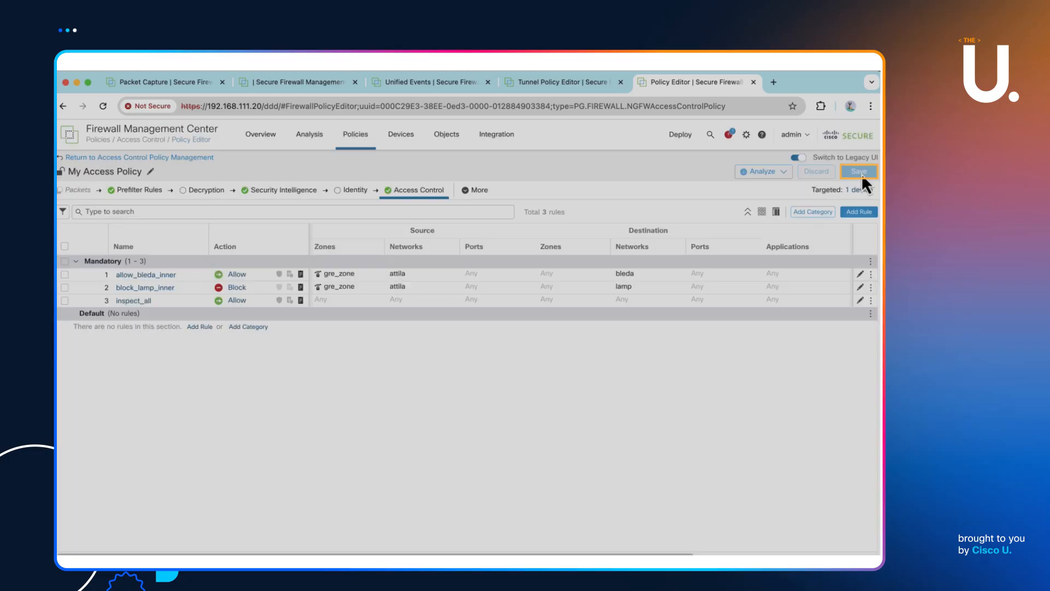
{"action": "left_click", "coordinate": [680, 135]}
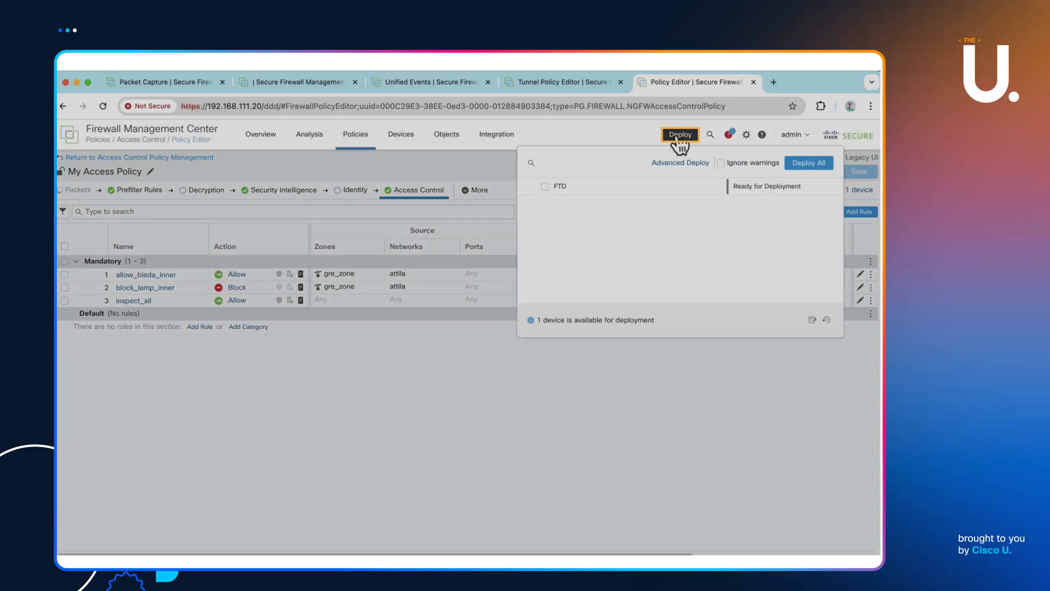
{"action": "left_click", "coordinate": [544, 187]}
{"action": "left_click", "coordinate": [809, 163]}
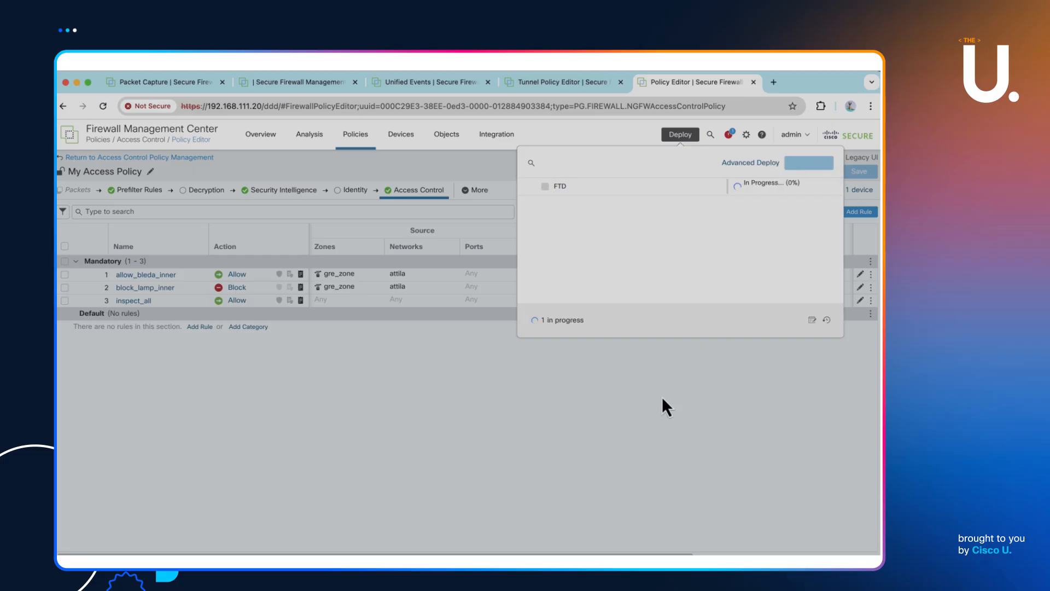
{"action": "left_click", "coordinate": [581, 418]}
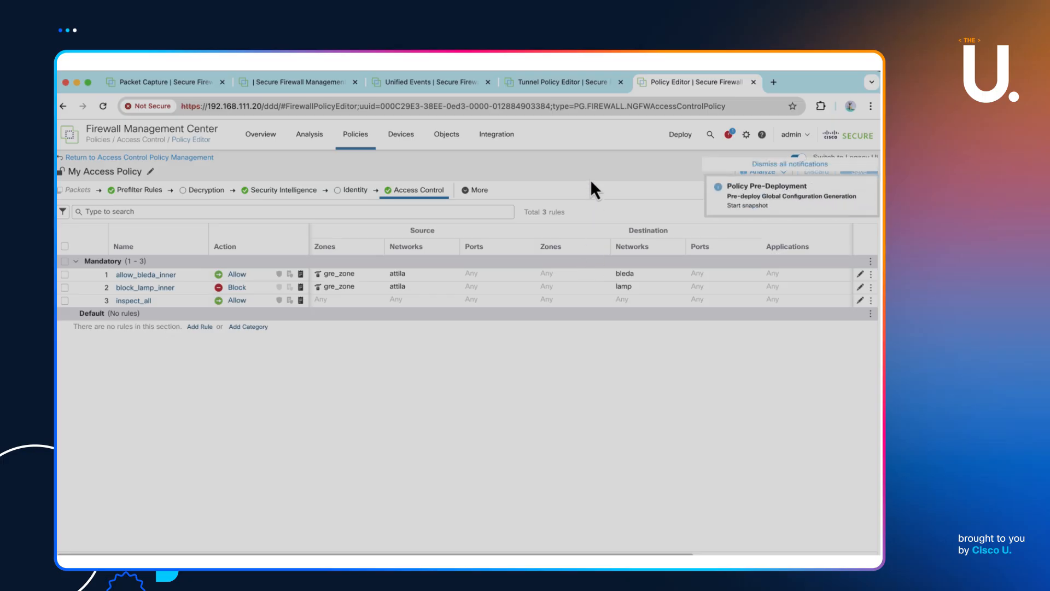
- Return to Unified Events, close the event details and dismiss the pre-deployment notifications
{"action": "left_click", "coordinate": [436, 85]}
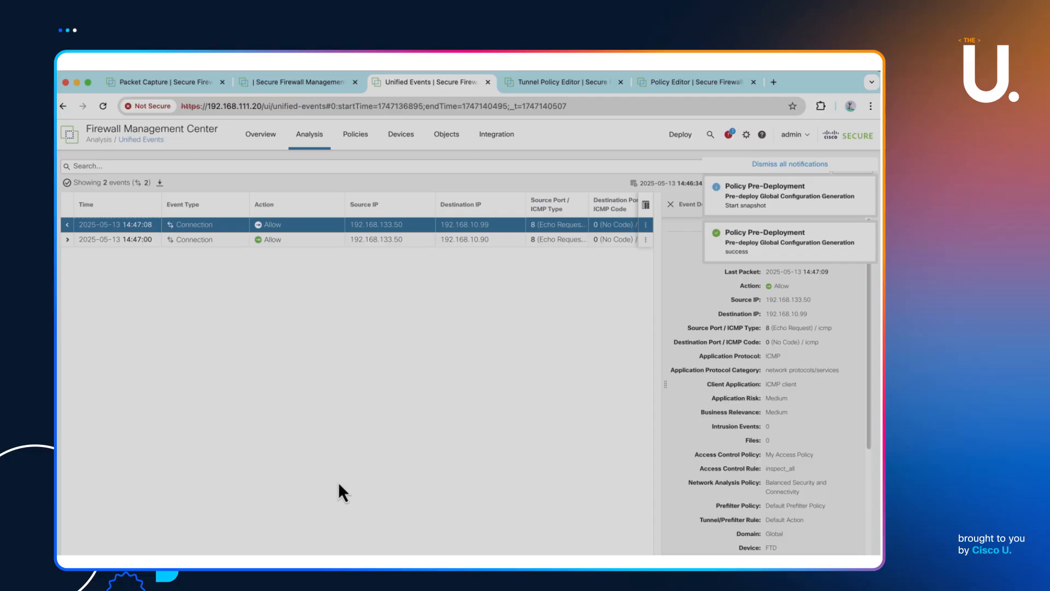
{"action": "left_click", "coordinate": [671, 204]}
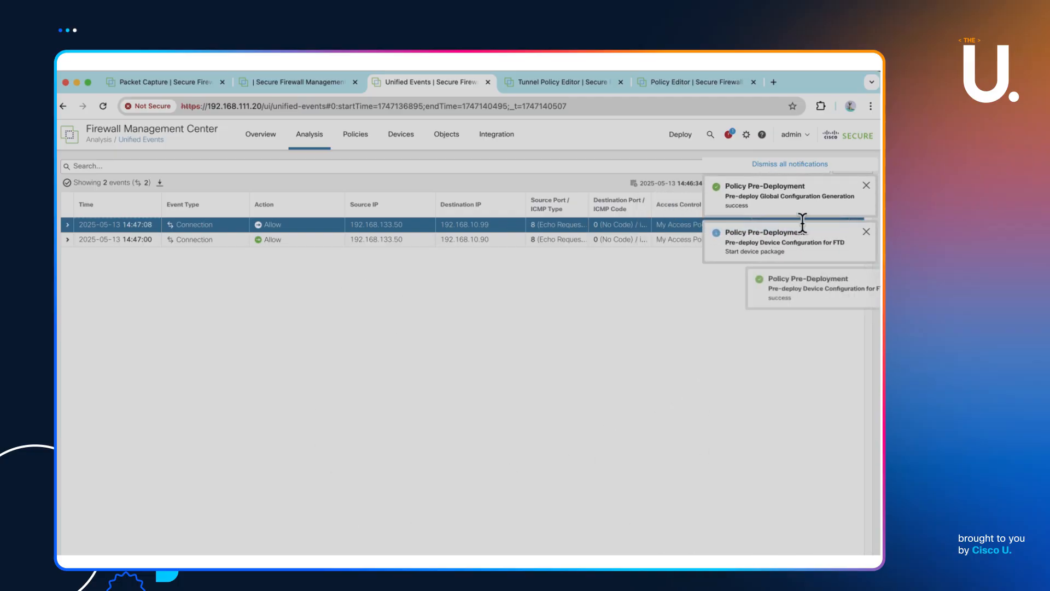
{"action": "left_click", "coordinate": [866, 186]}
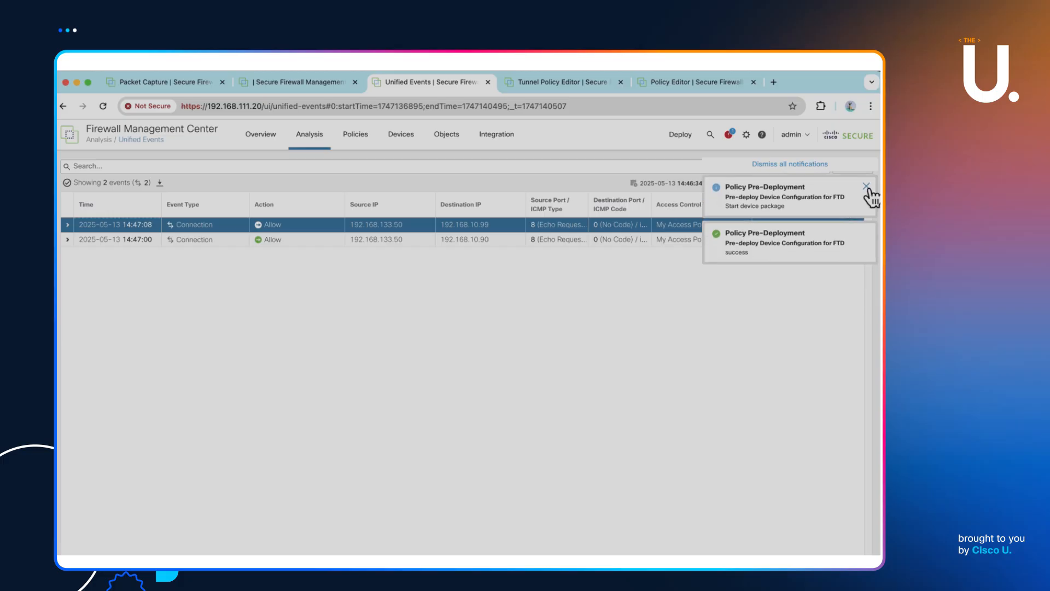
{"action": "left_click", "coordinate": [866, 189]}
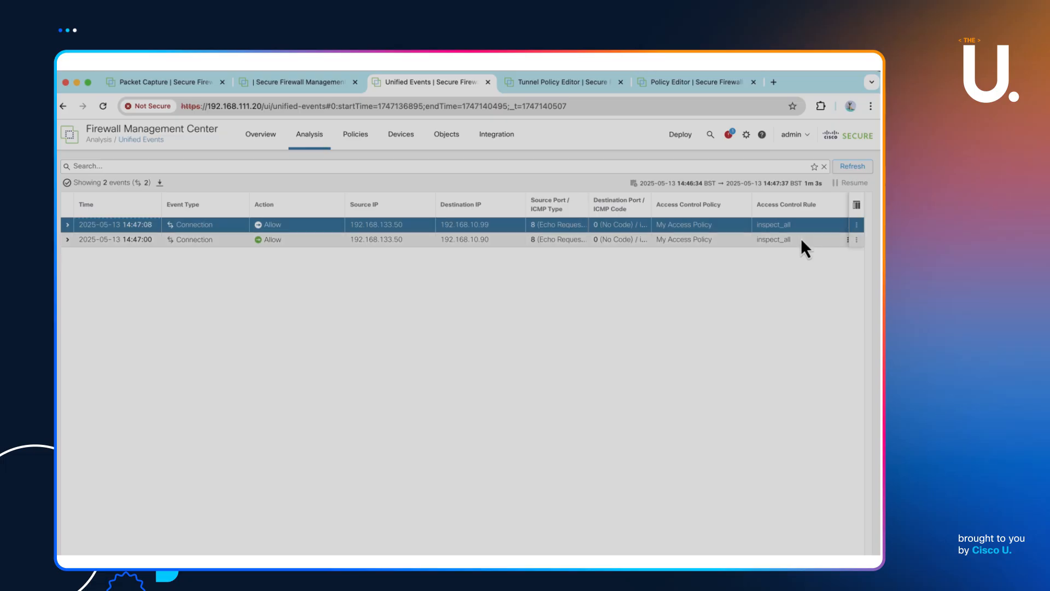
- Check the FTD deployment status until it completes, readying a ping to 192.168.10.90 in attila's terminal while waiting
{"action": "left_click", "coordinate": [671, 84]}
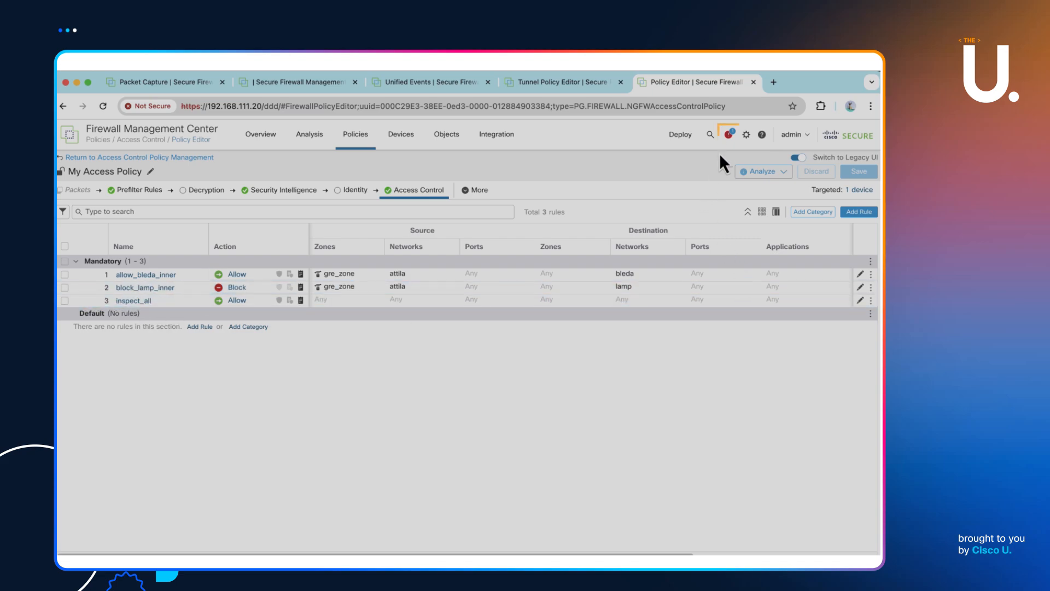
{"action": "left_click", "coordinate": [730, 136]}
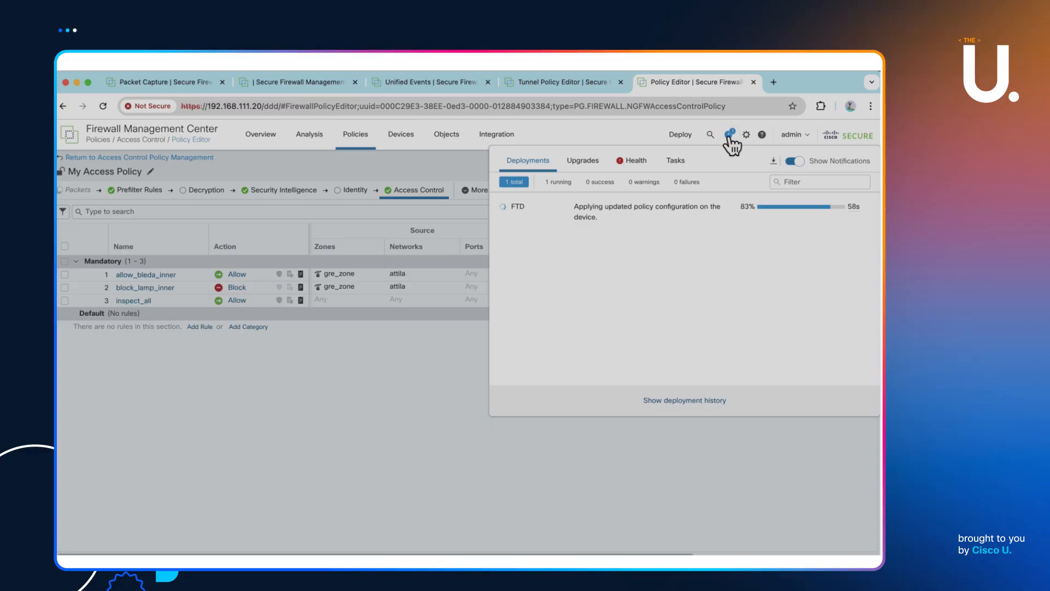
{"action": "left_click", "coordinate": [729, 137]}
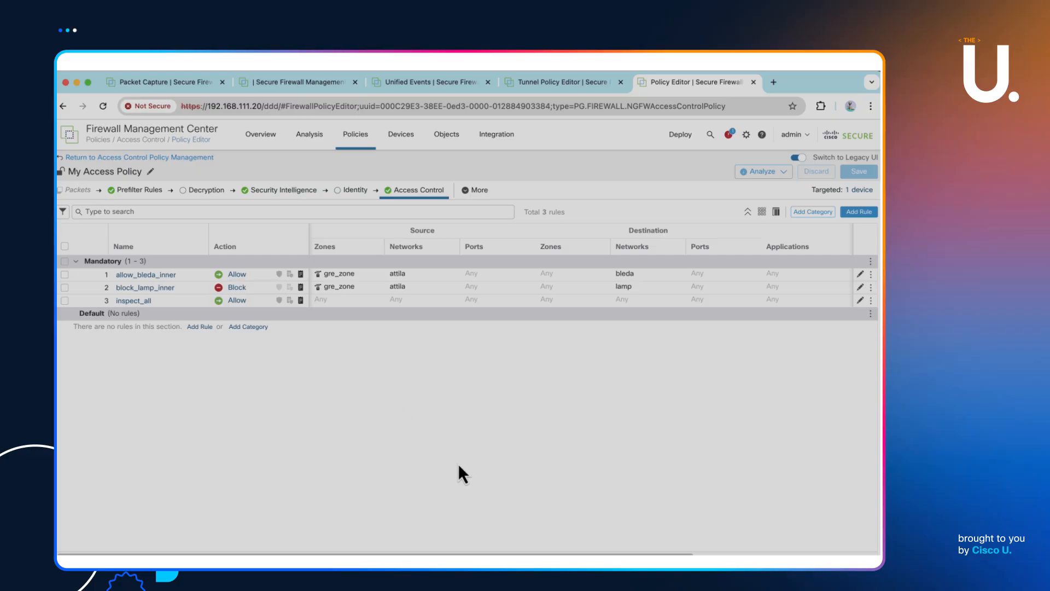
{"action": "key", "text": "super+Tab"}
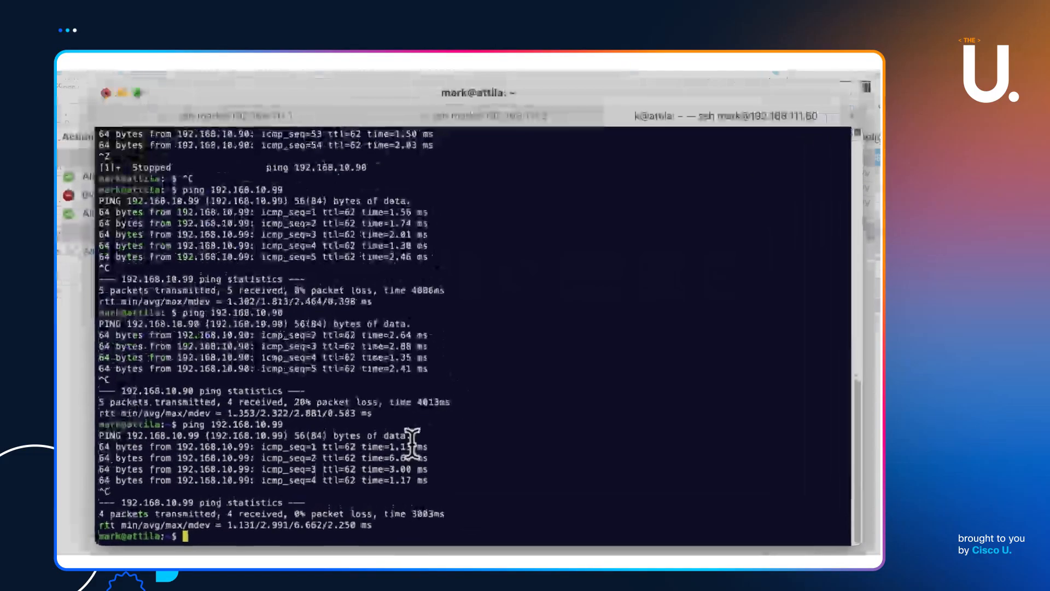
{"action": "key", "text": "Up"}
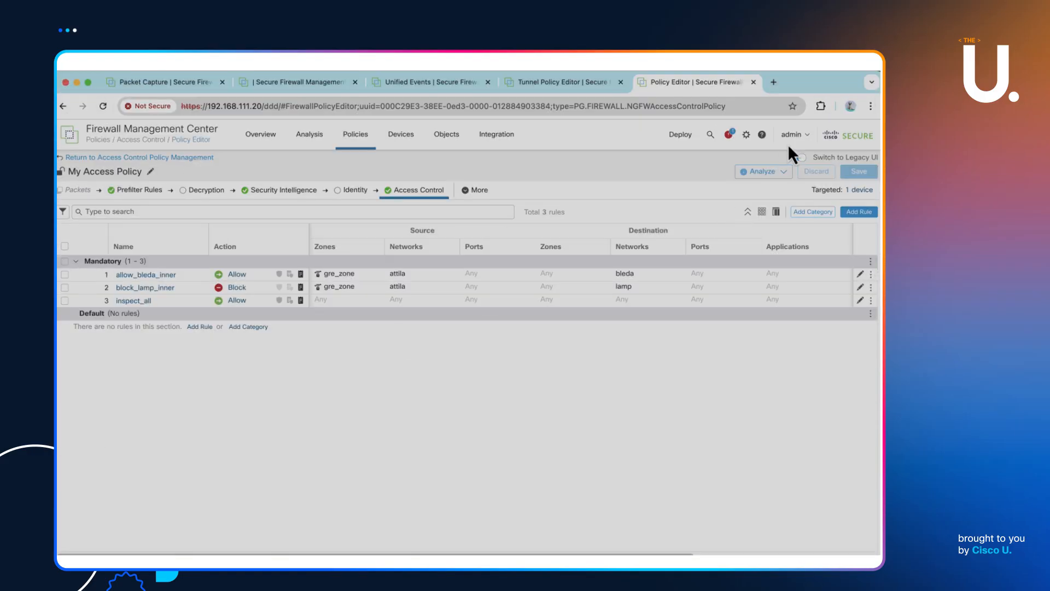
{"action": "left_click", "coordinate": [729, 136]}
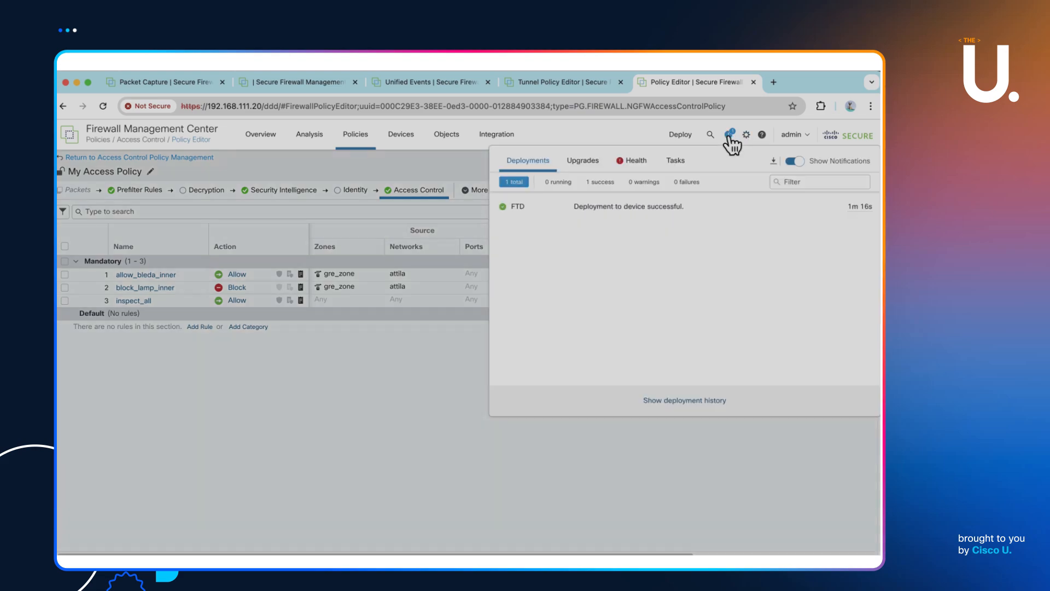
{"action": "left_click", "coordinate": [729, 137]}
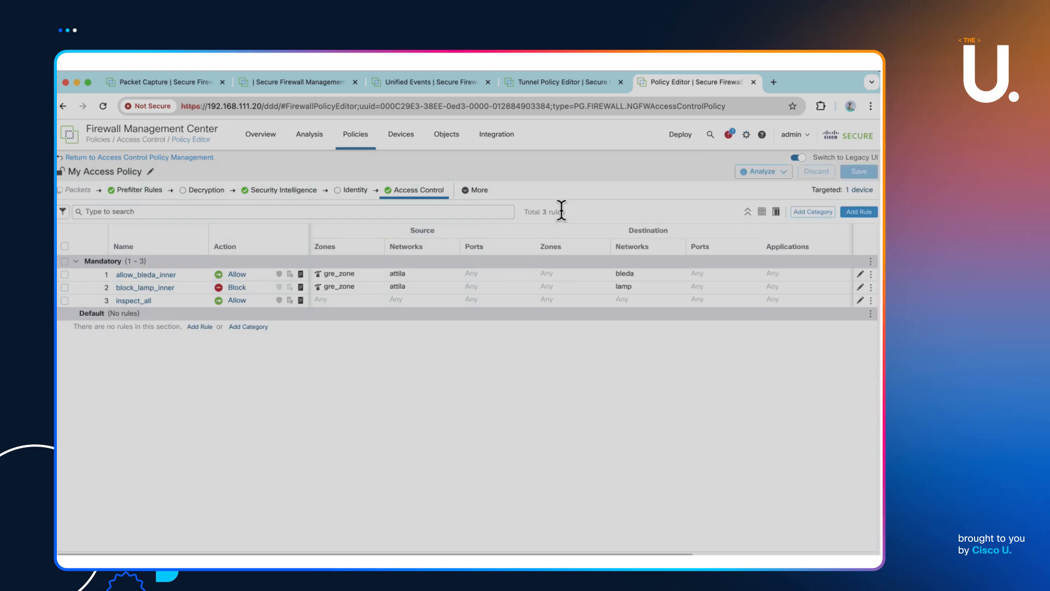
- Resume the live view of Unified Events, and ping 192.168.10.90 from attila, stopping after a few replies
{"action": "left_click", "coordinate": [448, 81]}
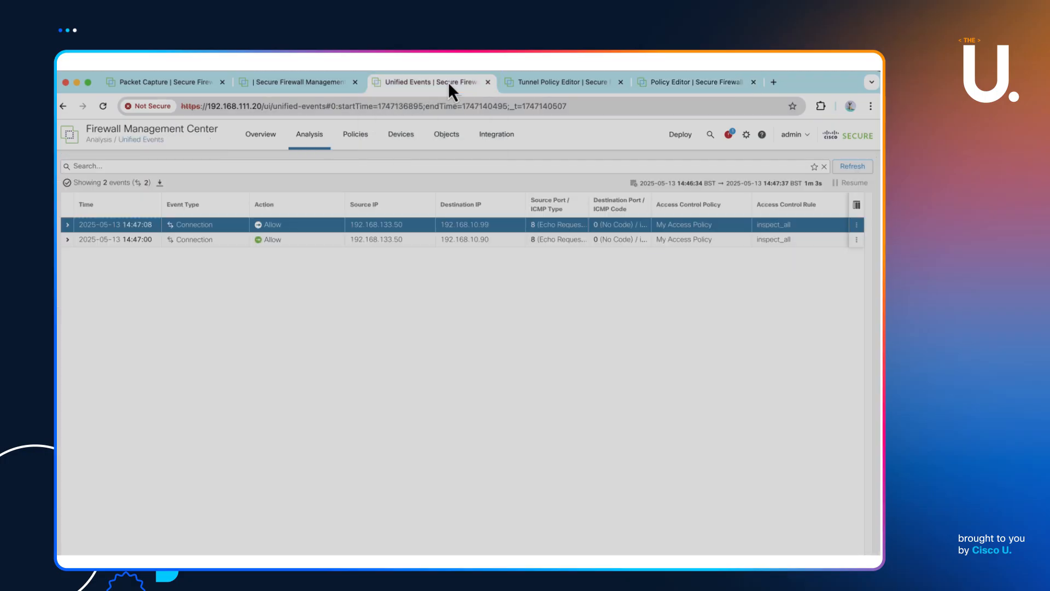
{"action": "left_click", "coordinate": [856, 189]}
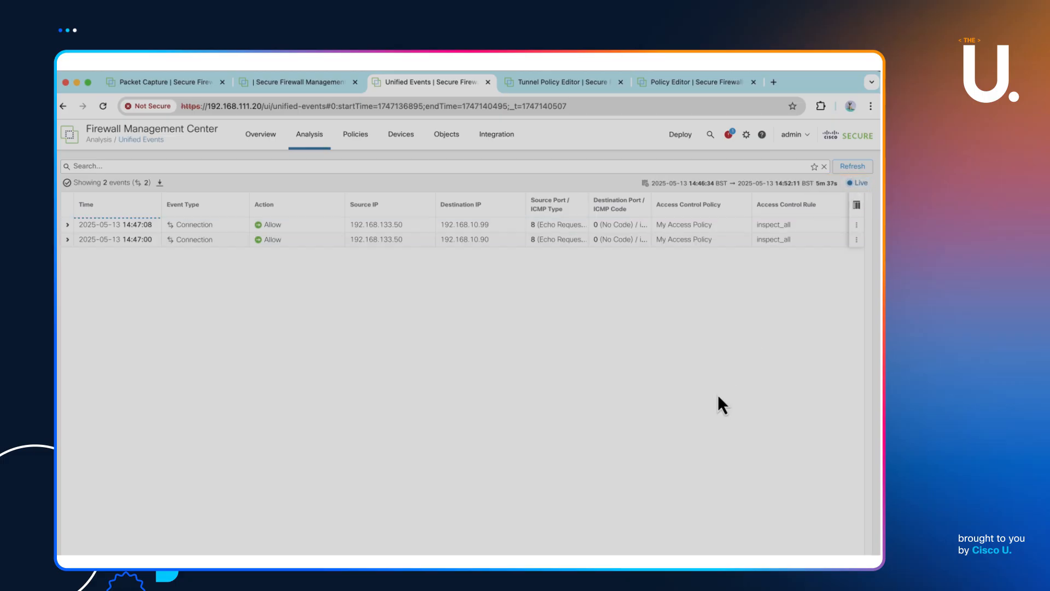
{"action": "key", "text": "super+Tab"}
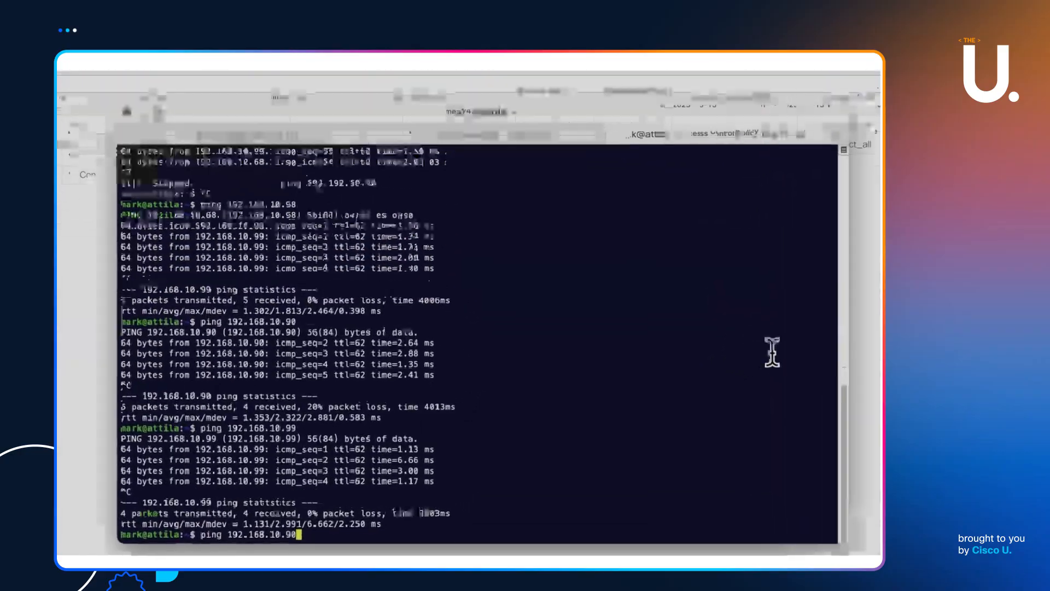
{"action": "key", "text": "Return"}
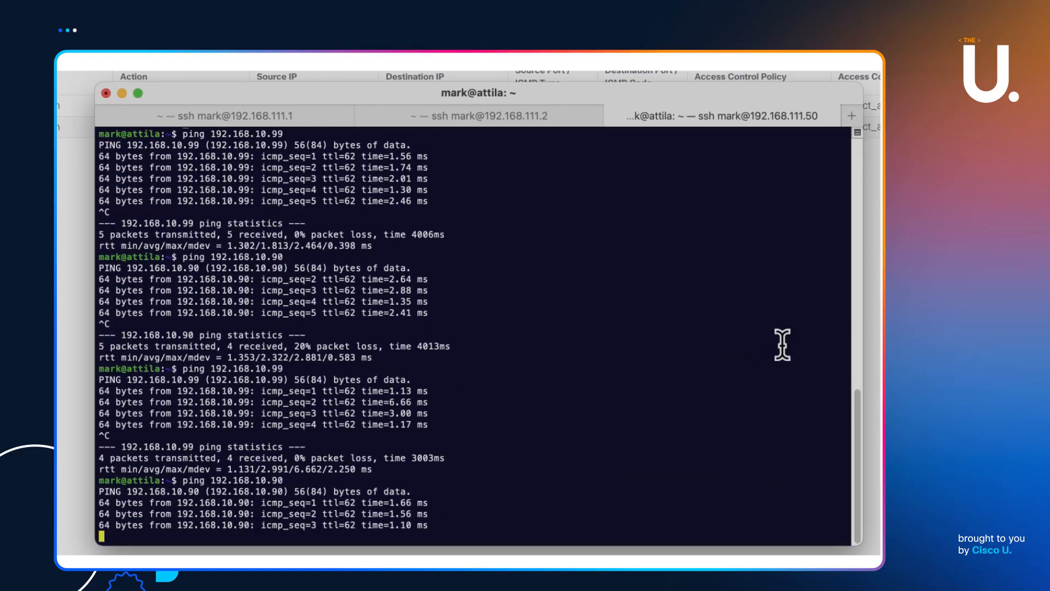
{"action": "key", "text": "ctrl+c"}
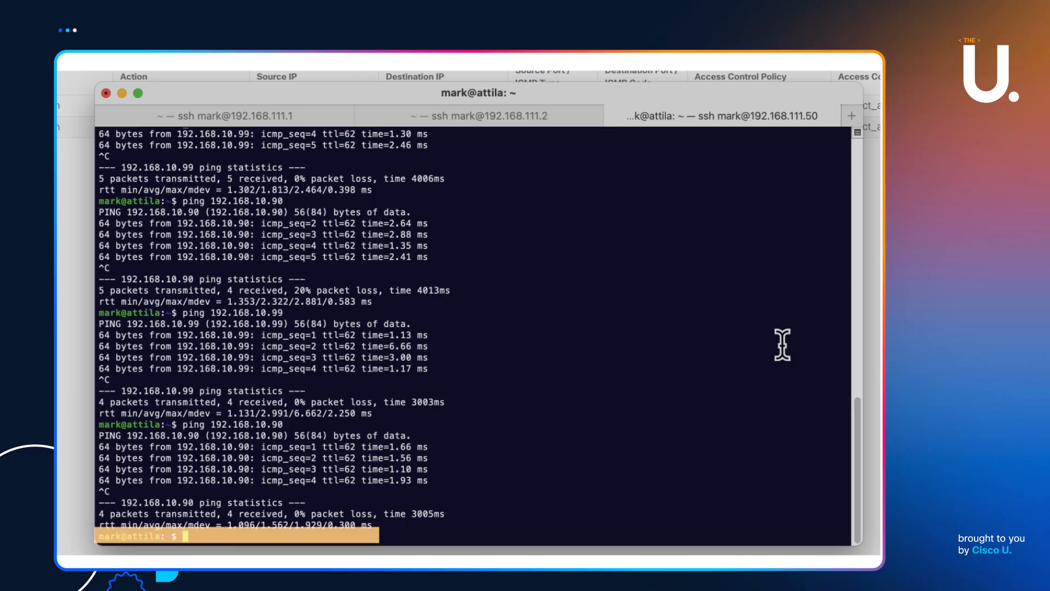
- Ping 192.168.10.99 from attila, stop it, and examine the rules and prefilter policy of the new connection events
{"action": "key", "text": "Up"}
{"action": "key", "text": "Return"}
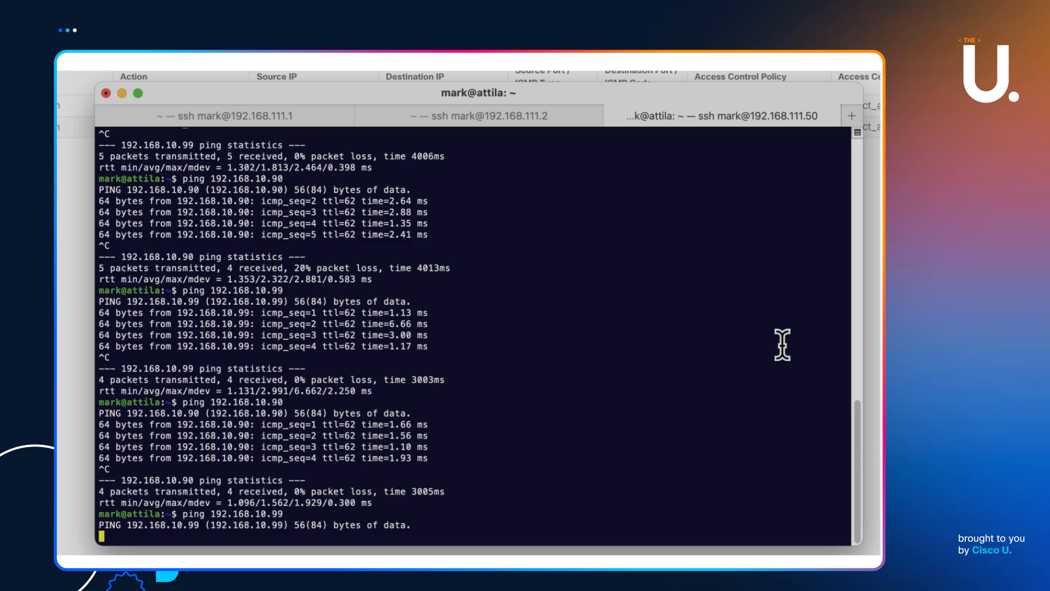
{"action": "key", "text": "ctrl+c"}
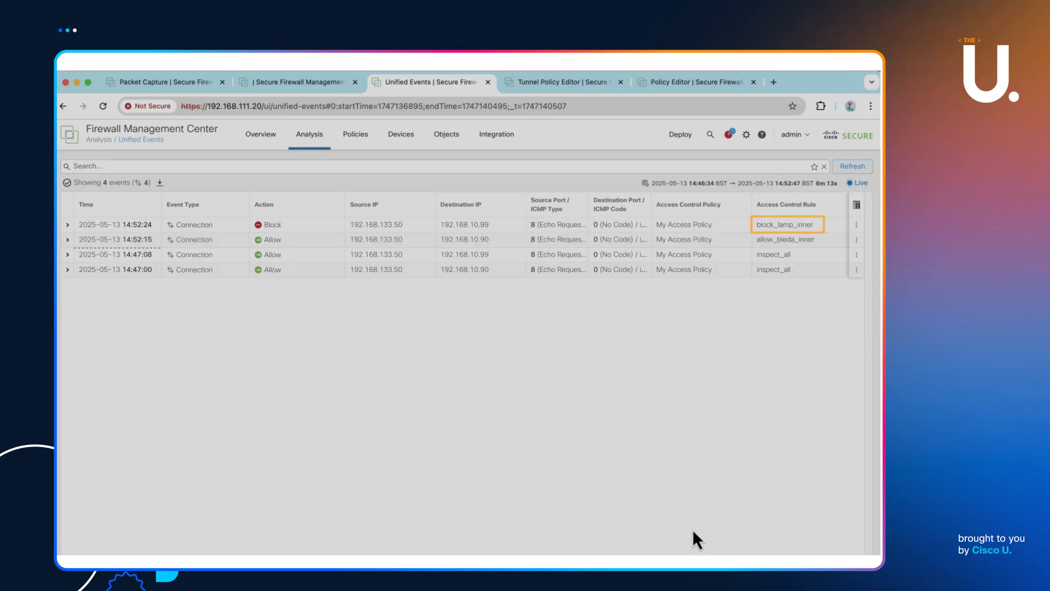
{"action": "scroll", "coordinate": [550, 246], "scroll_direction": "right", "scroll_amount": 5}
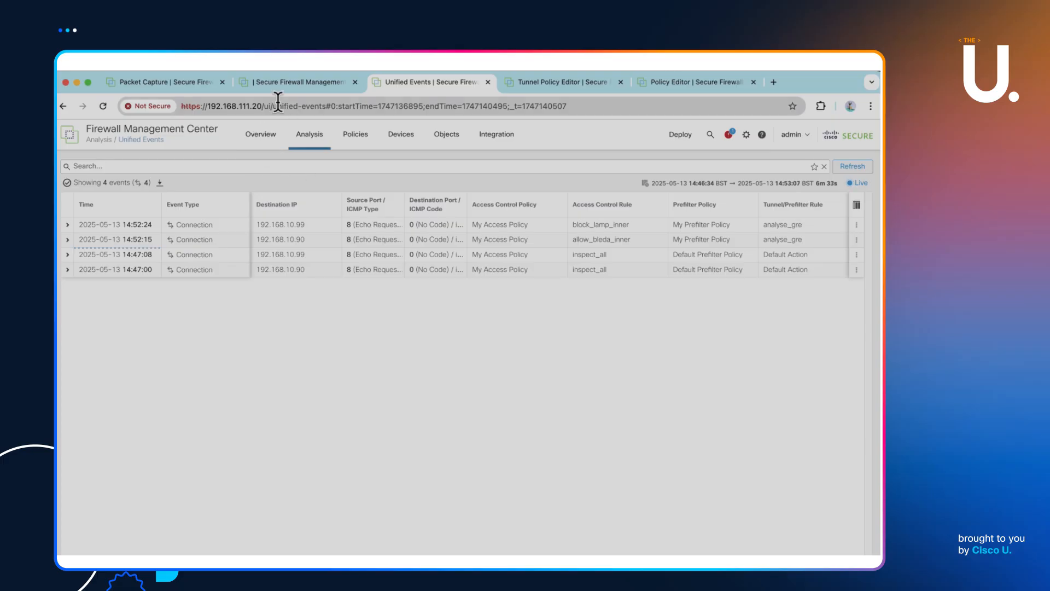
- Return to the packet tracer and trace the GRE packet with the inner destination set to 192.168.10.90
{"action": "left_click", "coordinate": [293, 82]}
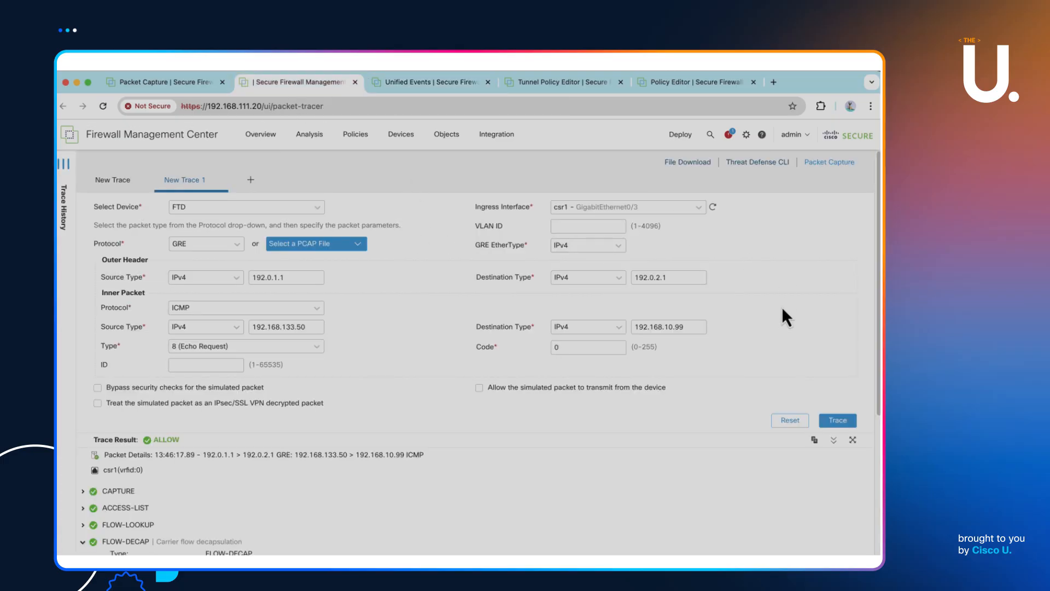
{"action": "left_click", "coordinate": [690, 327]}
{"action": "key", "text": "BackSpace"}
{"action": "type", "text": "0"}
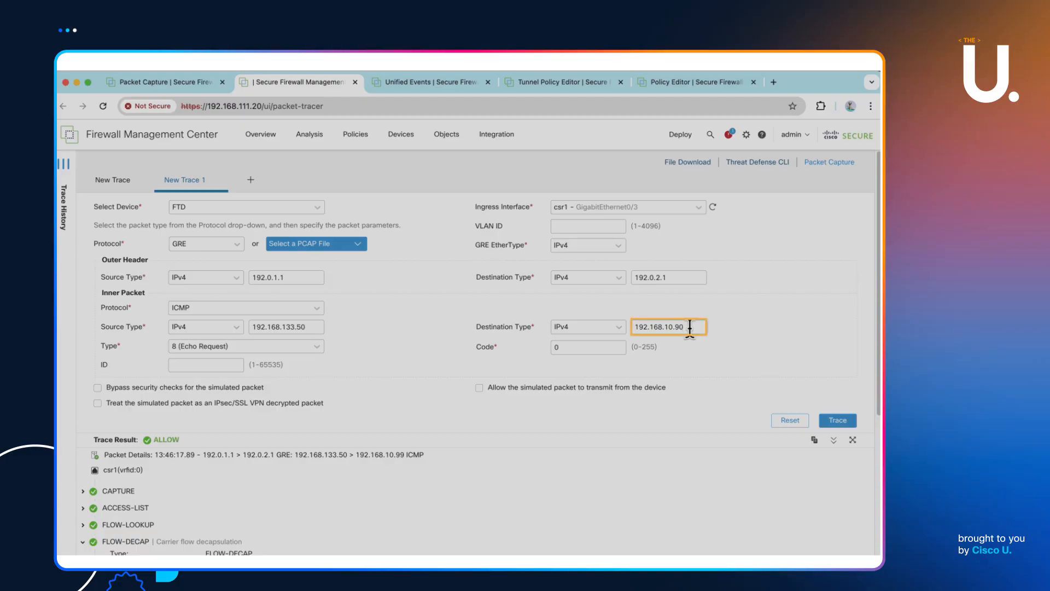
{"action": "left_click", "coordinate": [840, 422]}
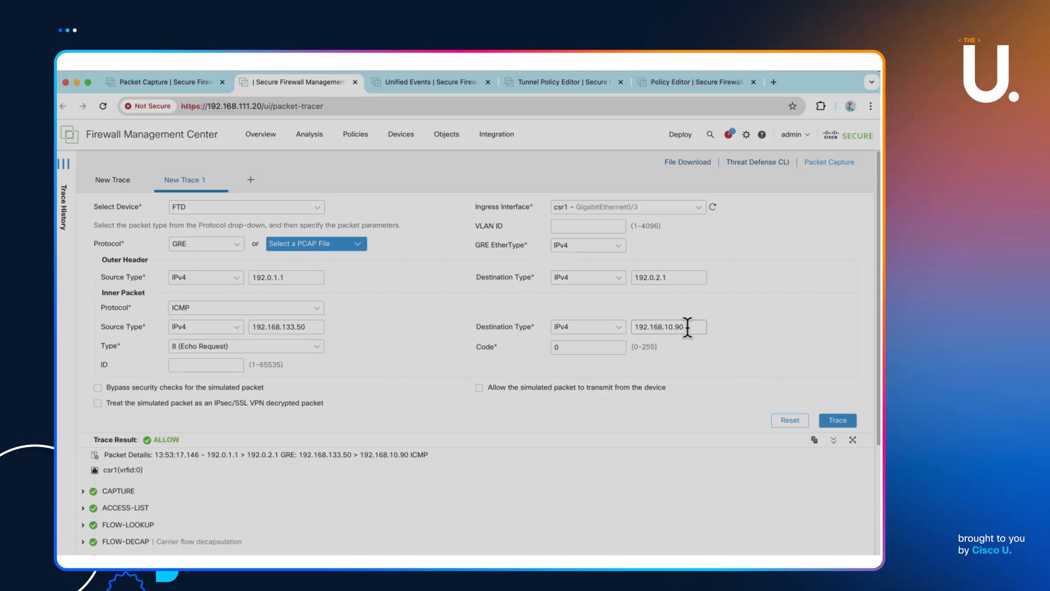
- Set the inner packet's destination to 192.168.10.99 and run the GRE trace again
{"action": "left_click", "coordinate": [687, 327]}
{"action": "key", "text": "BackSpace"}
{"action": "type", "text": "9"}
{"action": "left_click", "coordinate": [838, 420]}
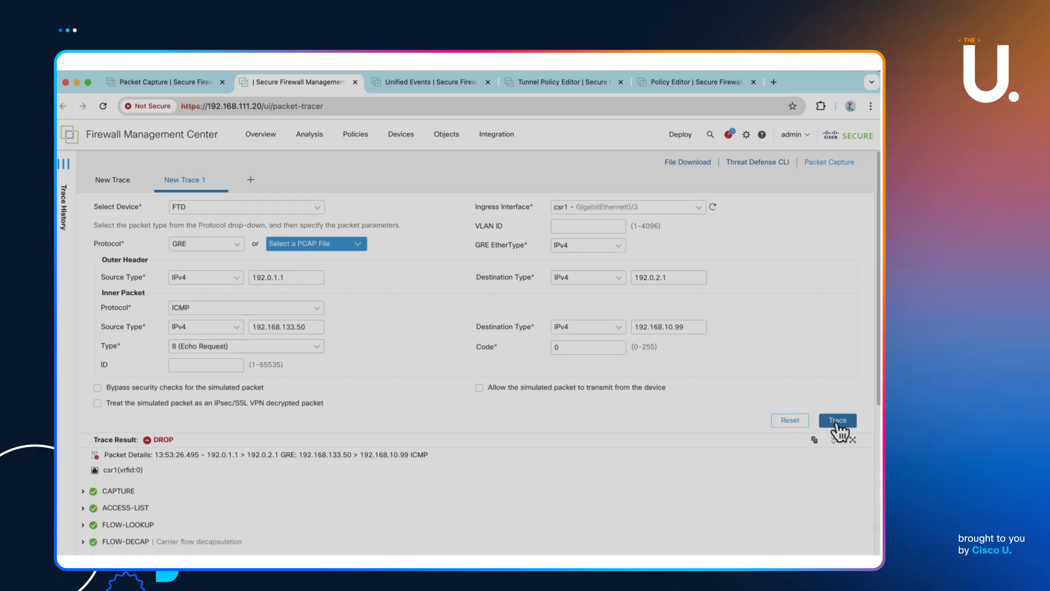
- Examine the phases of the 192.168.10.99 trace, including the SNORT firewall phase, and expand the FLOW-DECAP details
{"action": "scroll", "coordinate": [505, 454], "scroll_direction": "down", "scroll_amount": 1}
{"action": "scroll", "coordinate": [507, 461], "scroll_direction": "down", "scroll_amount": 4}
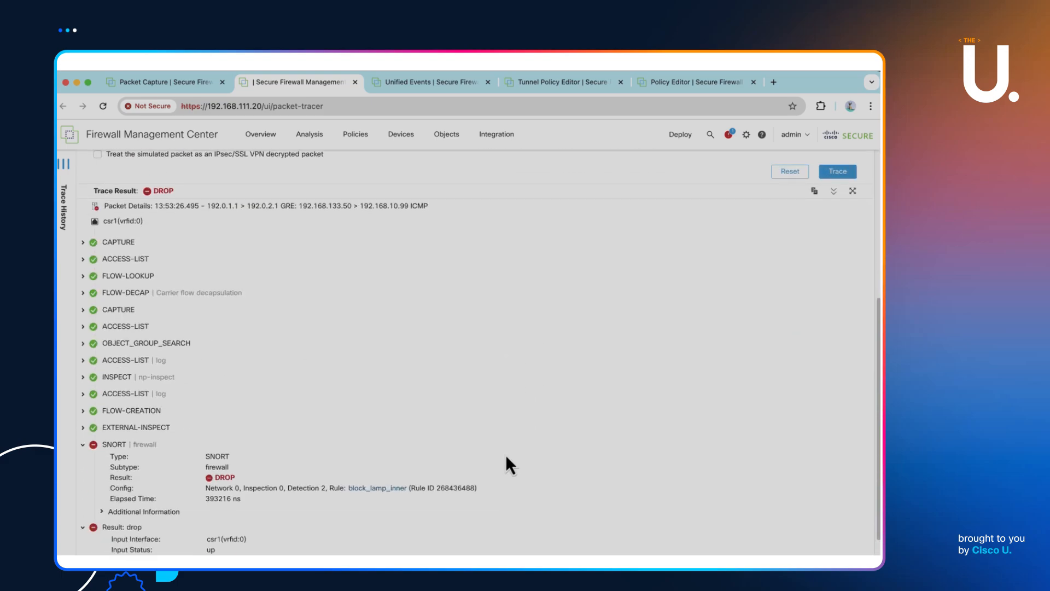
{"action": "scroll", "coordinate": [507, 461], "scroll_direction": "up", "scroll_amount": 2}
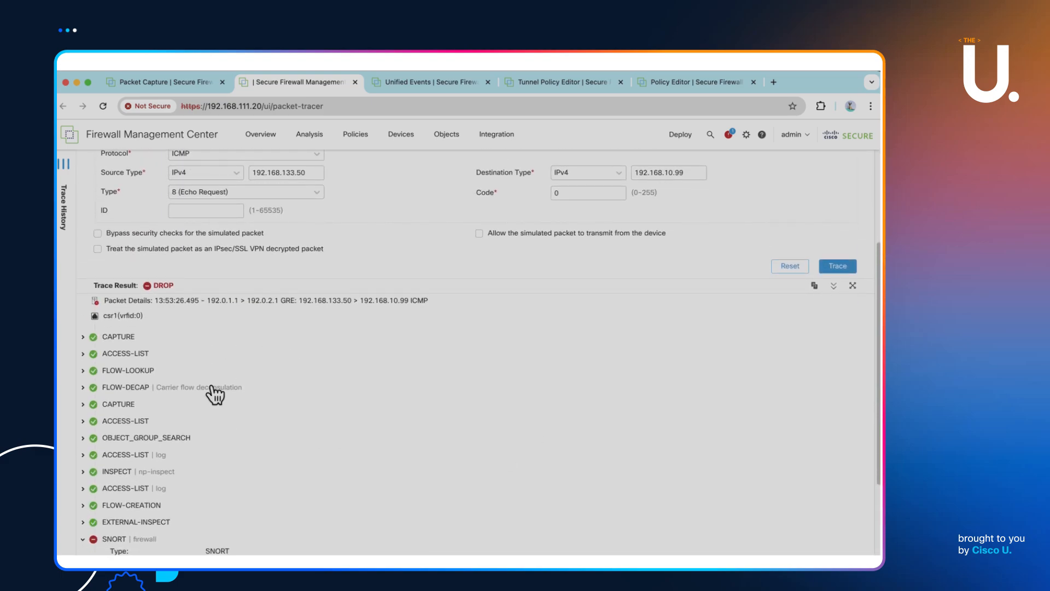
{"action": "scroll", "coordinate": [215, 394], "scroll_direction": "down", "scroll_amount": 3}
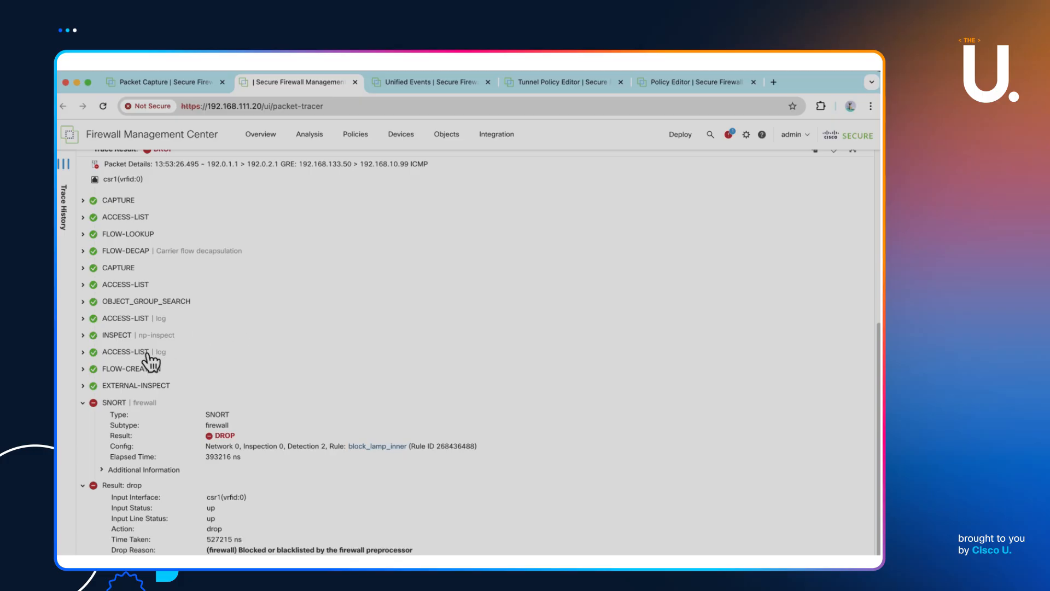
{"action": "scroll", "coordinate": [153, 356], "scroll_direction": "up", "scroll_amount": 6}
{"action": "scroll", "coordinate": [153, 356], "scroll_direction": "down", "scroll_amount": 6}
{"action": "scroll", "coordinate": [292, 328], "scroll_direction": "up", "scroll_amount": 1}
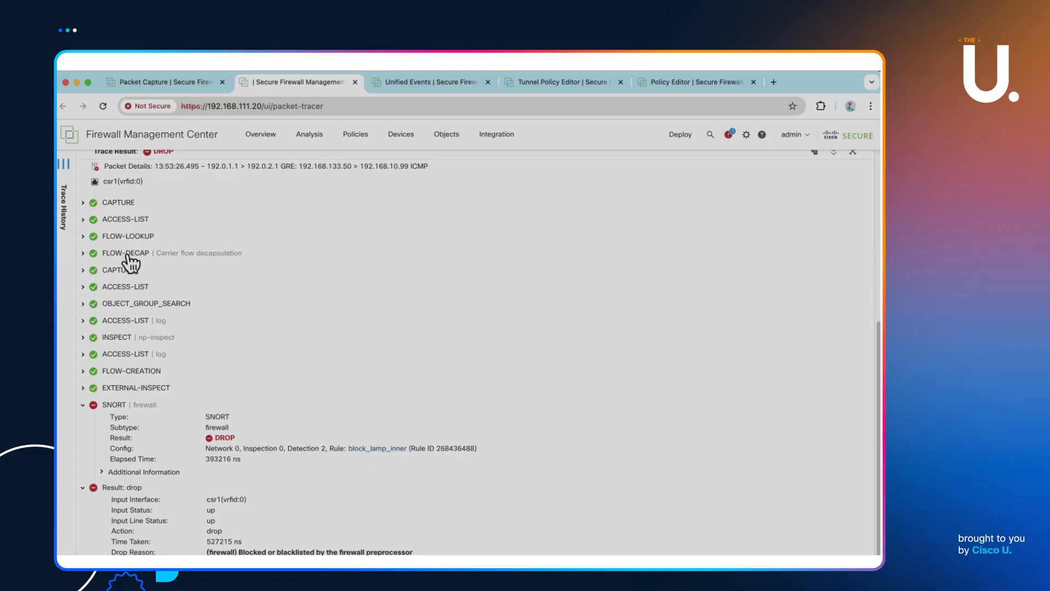
{"action": "left_click", "coordinate": [83, 254]}
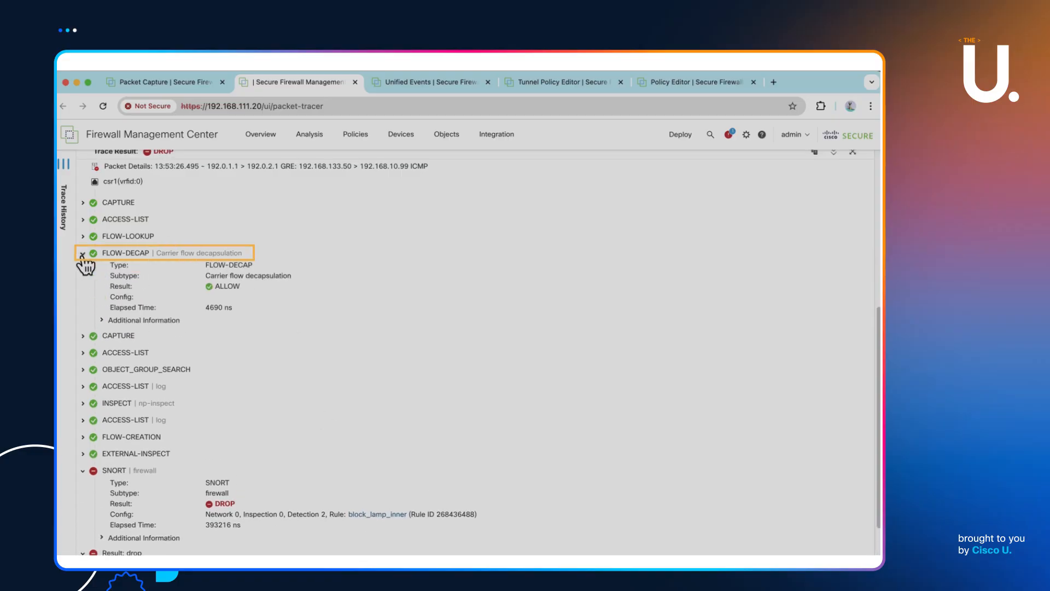